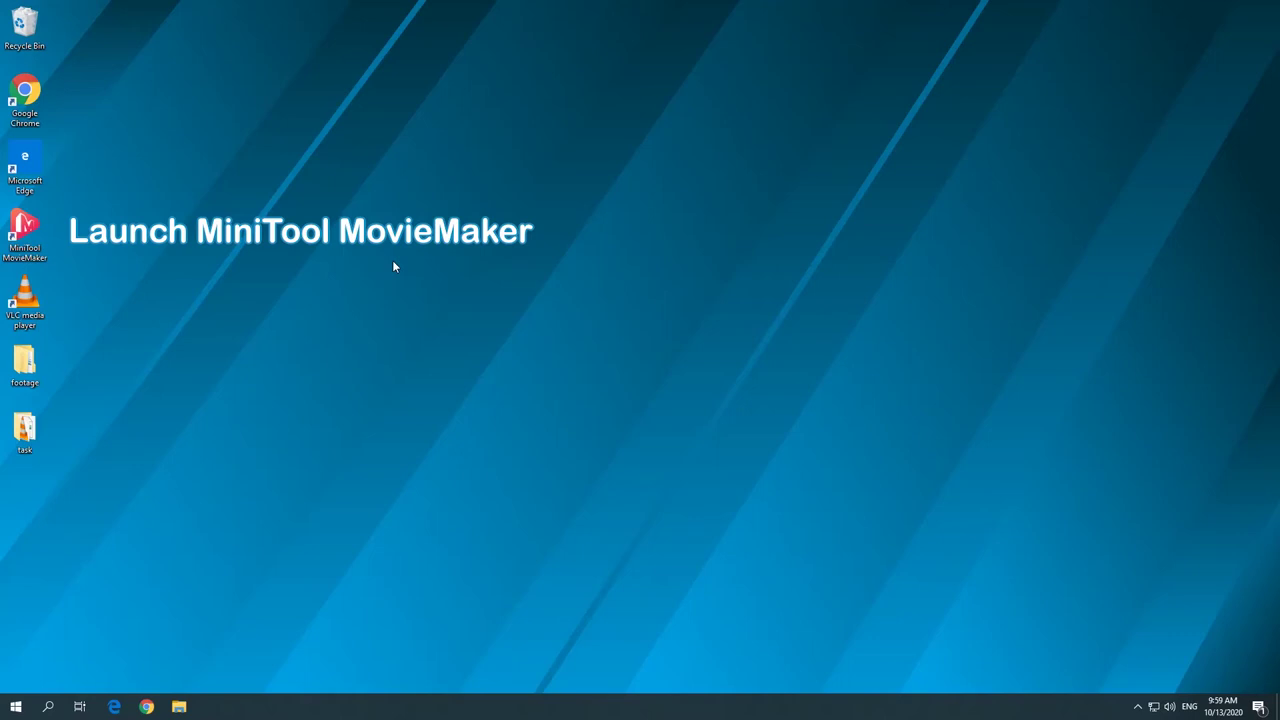
Launch MiniTool MovieMaker and import 'source video' from footage\video into the media library.
double_click(10, 250)
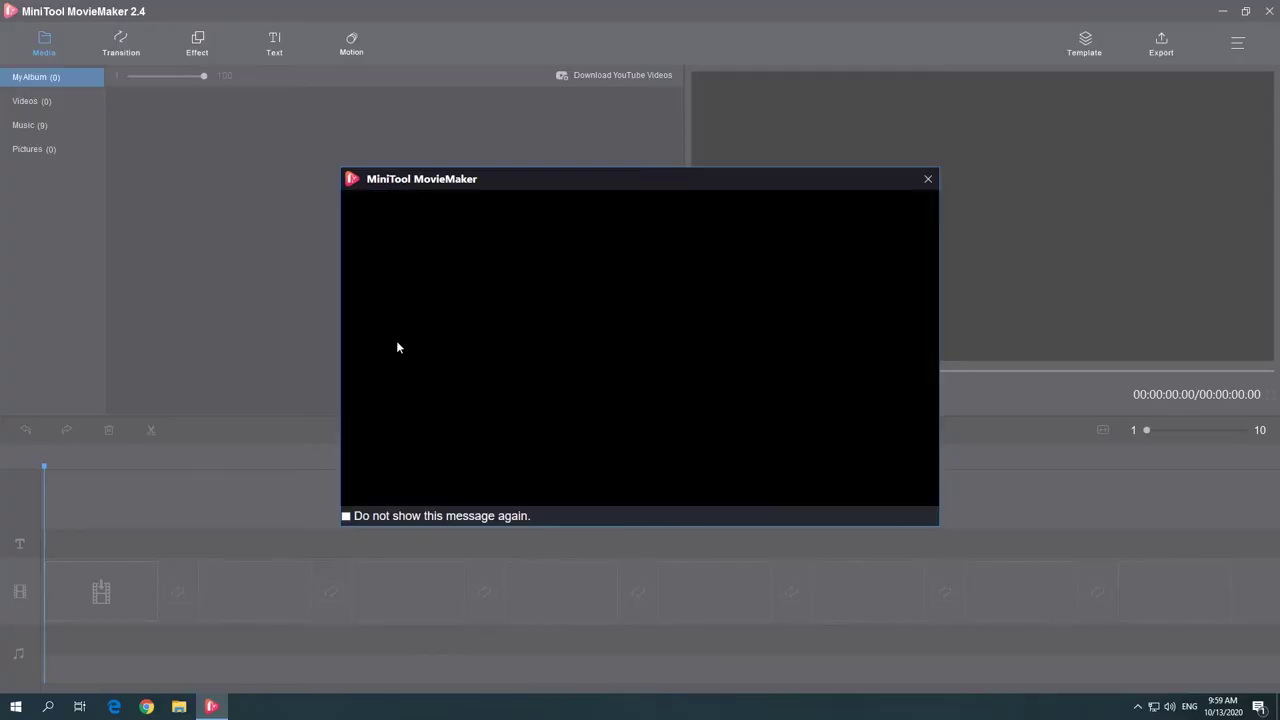
left_click(928, 179)
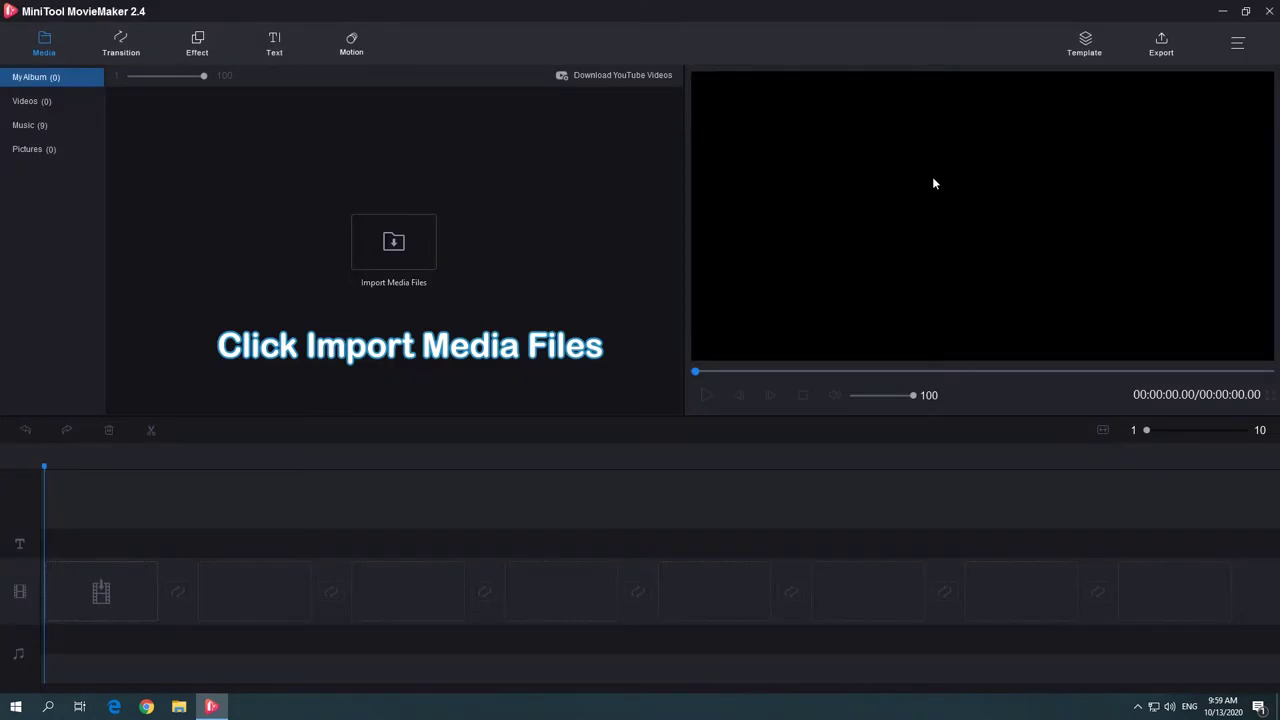
left_click(431, 246)
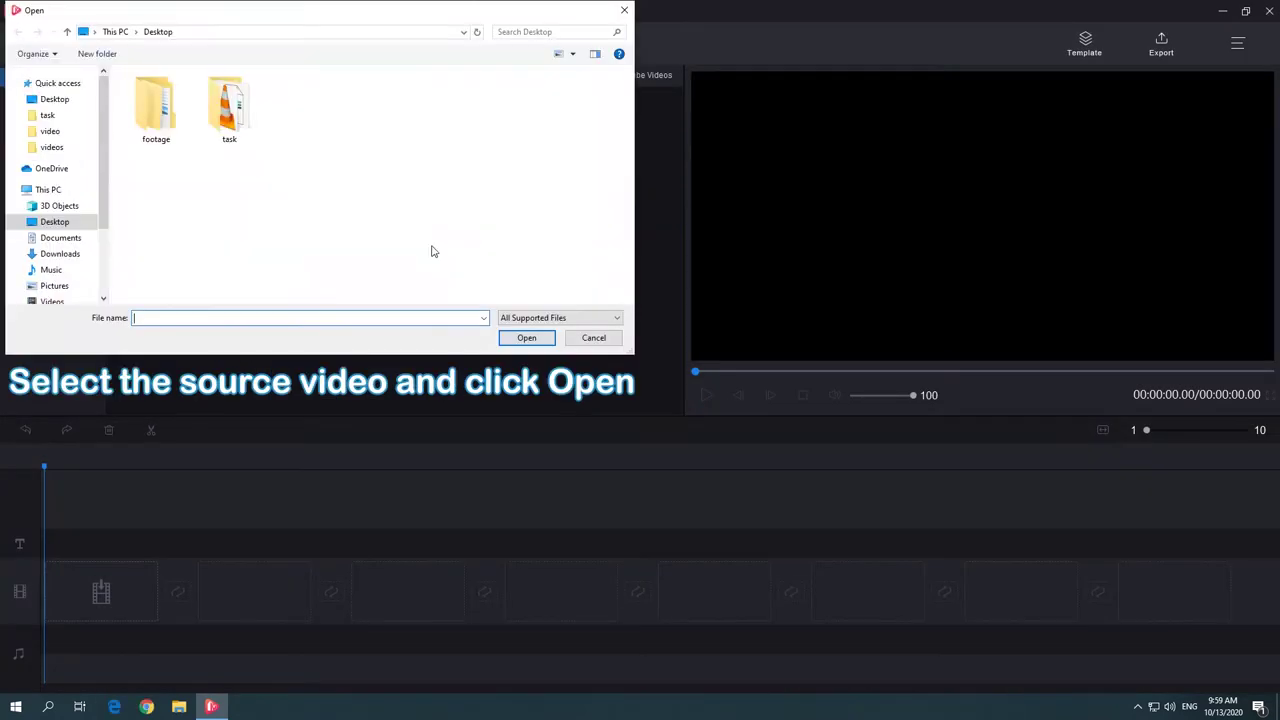
double_click(172, 130)
double_click(180, 136)
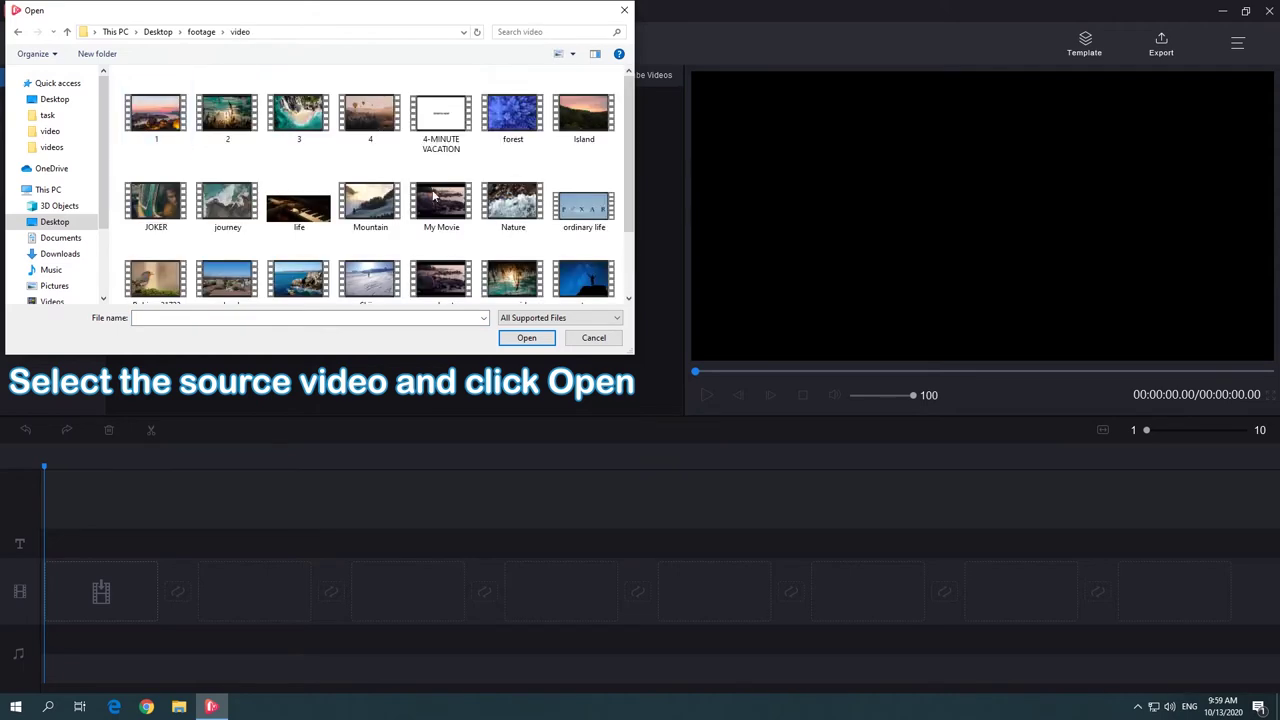
scroll(510, 215, "down", 1)
left_click(512, 200)
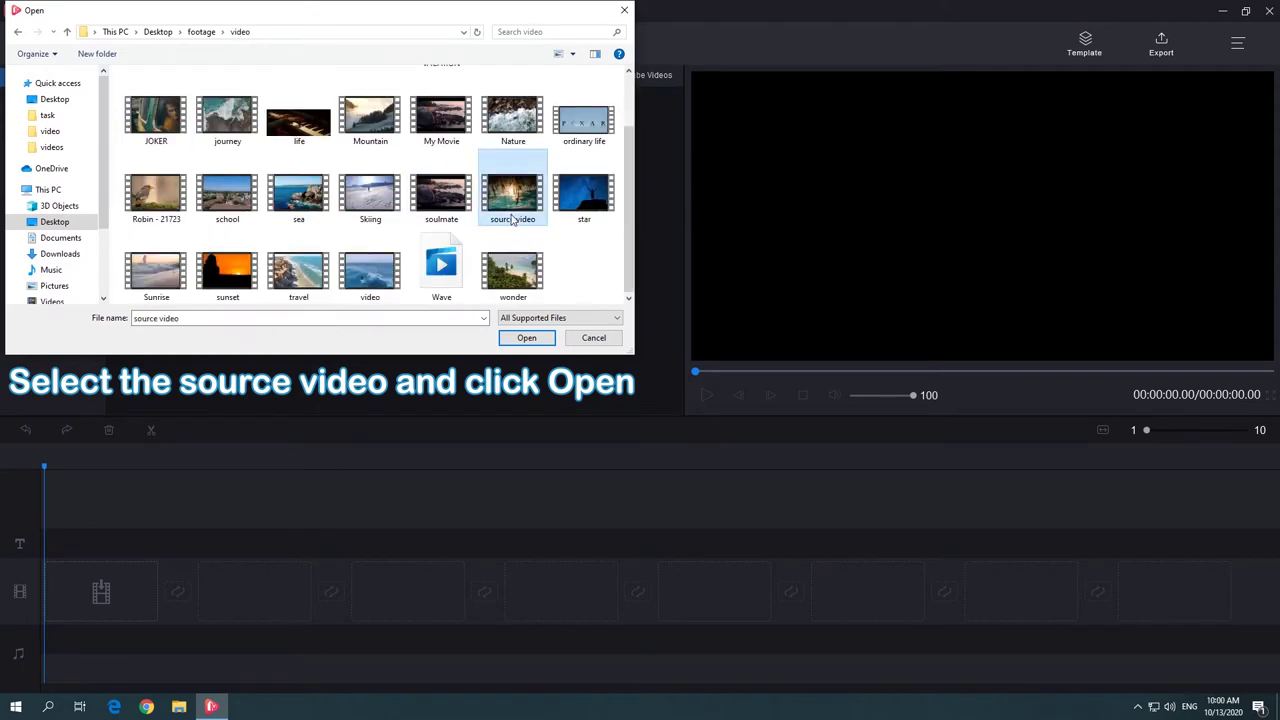
left_click(526, 337)
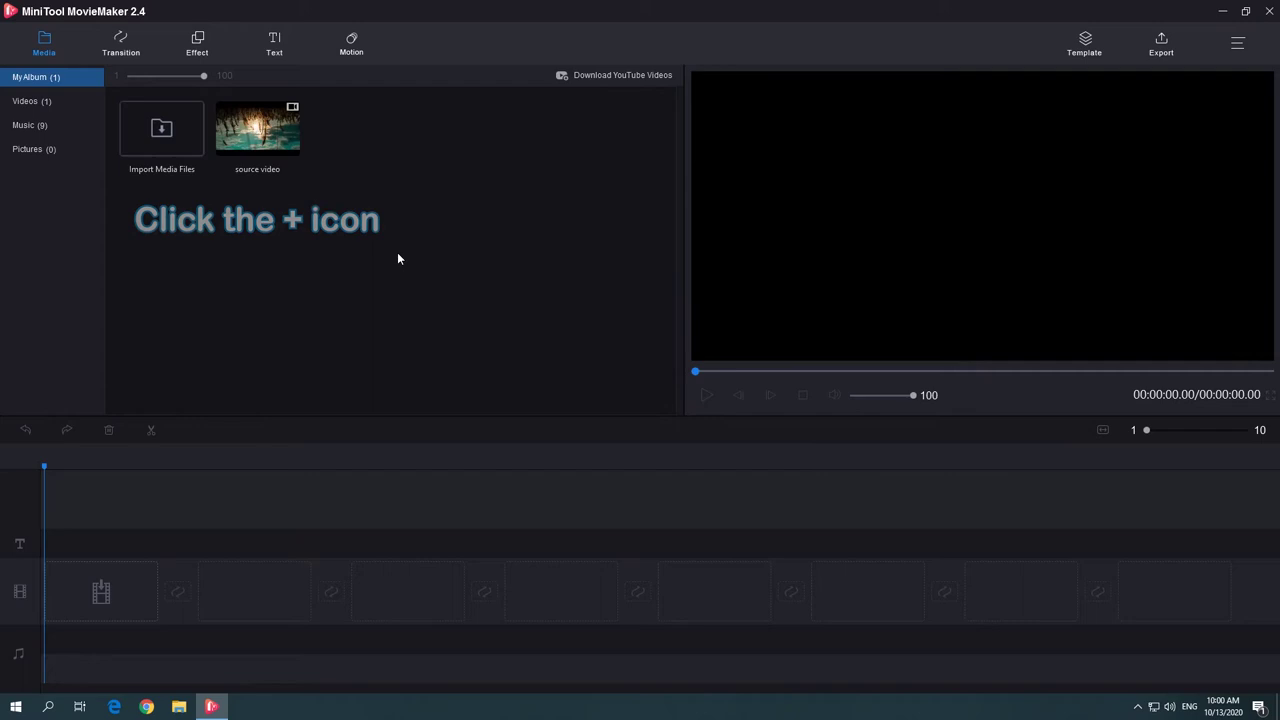
Add the source video clip to the timeline and apply Flip Vertical in its edit settings.
left_click(293, 150)
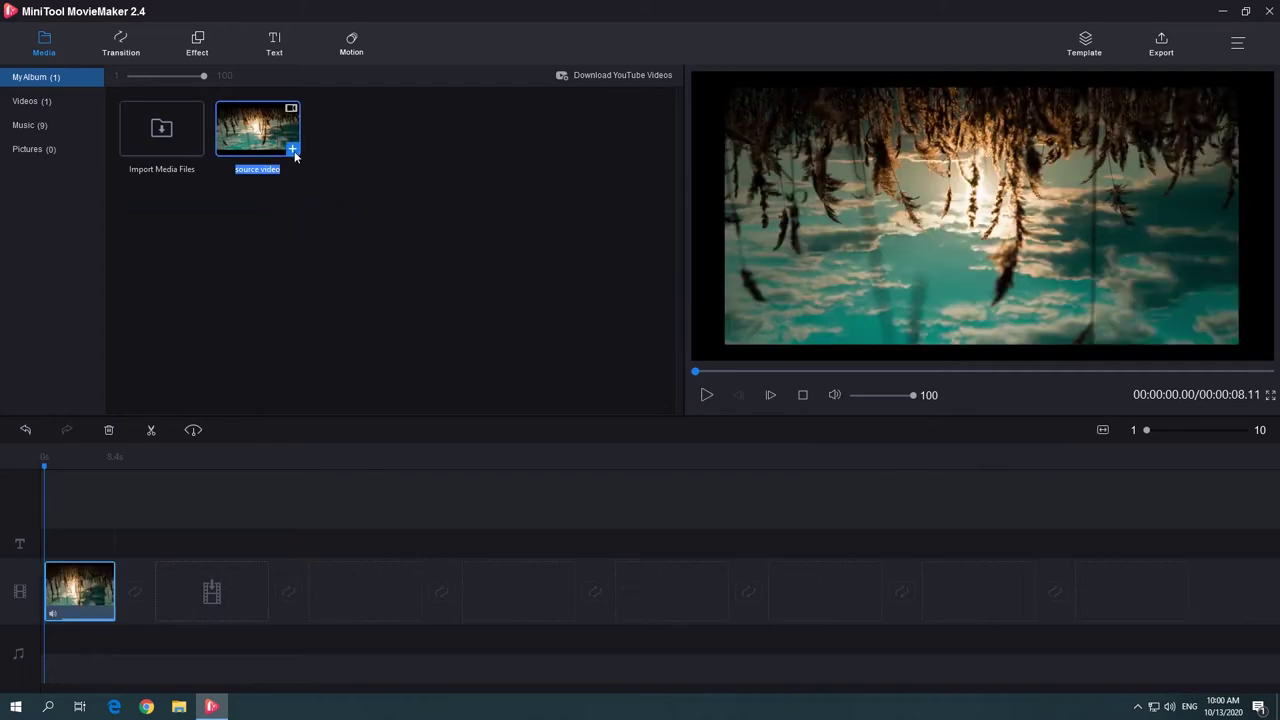
right_click(62, 610)
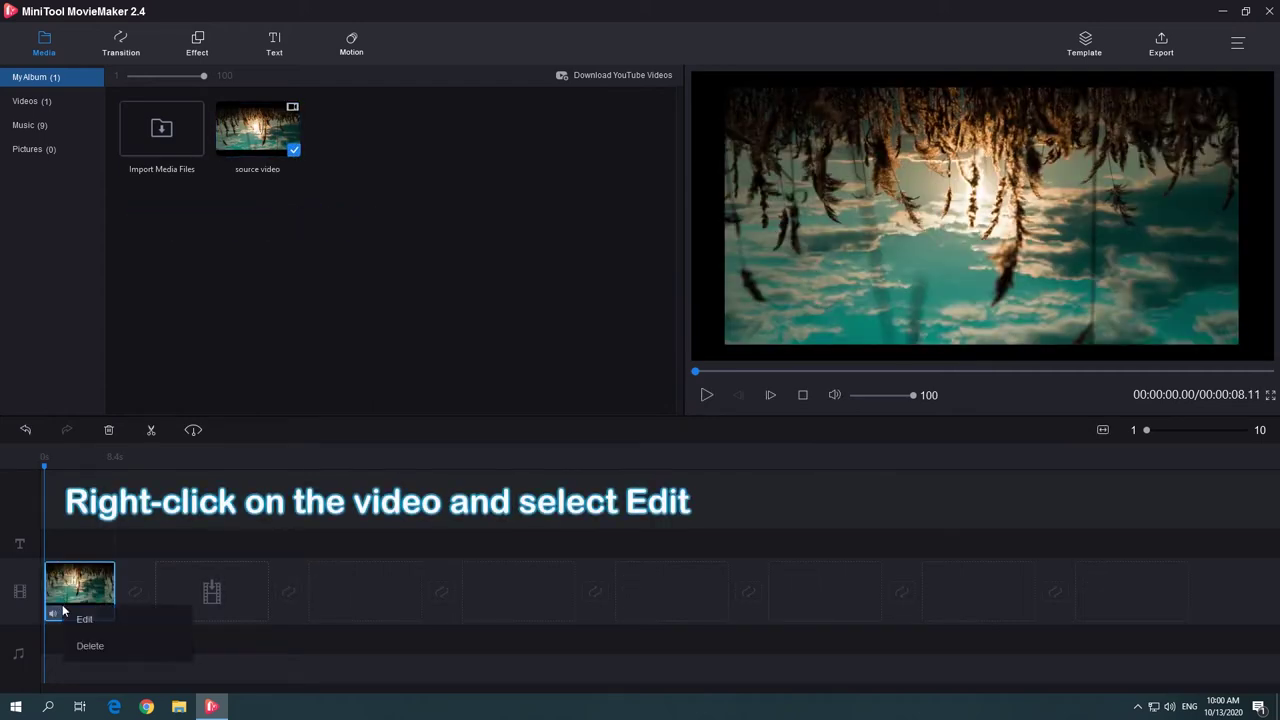
left_click(84, 618)
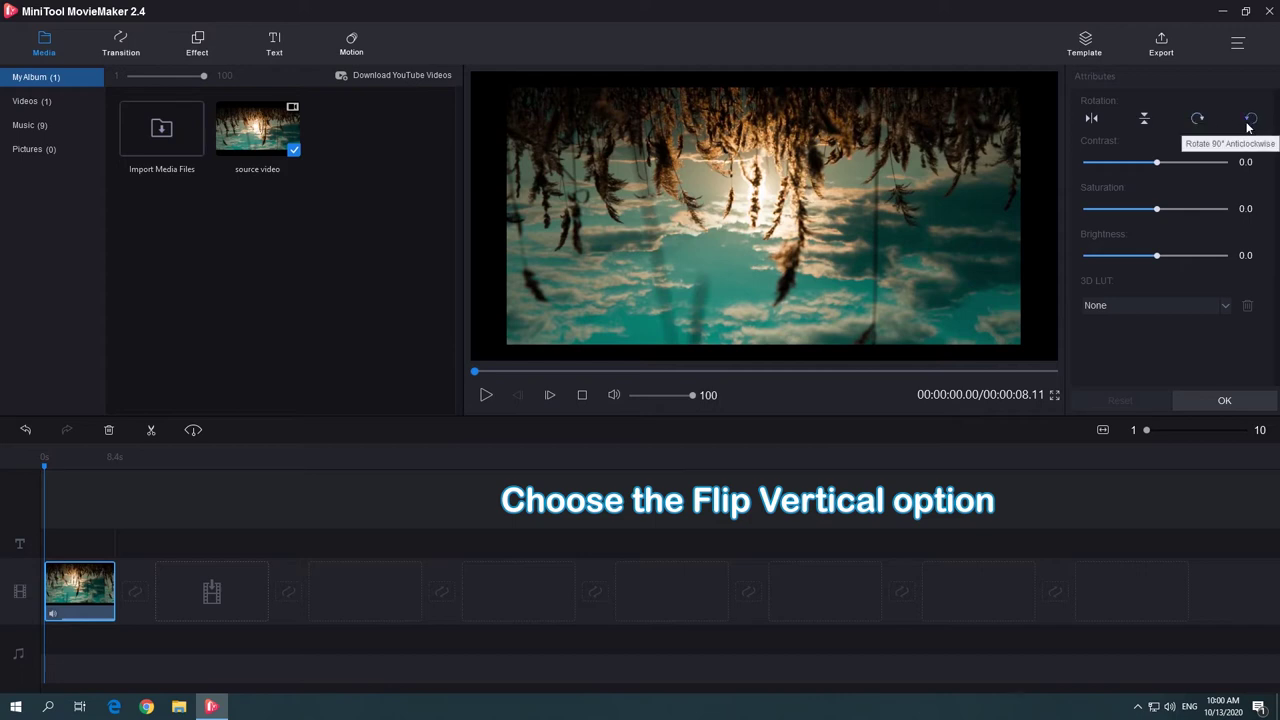
left_click(1145, 119)
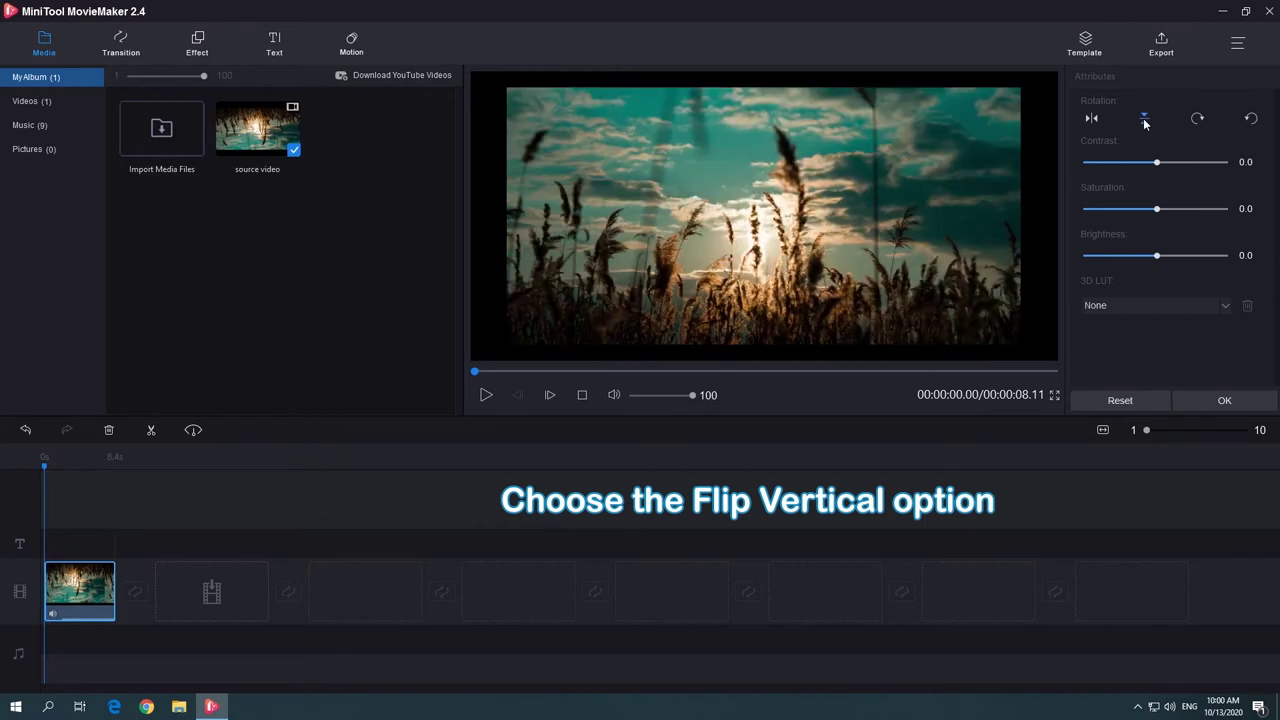
left_click(1217, 401)
Set the export save location for My Movie to the Desktop.
left_click(1161, 44)
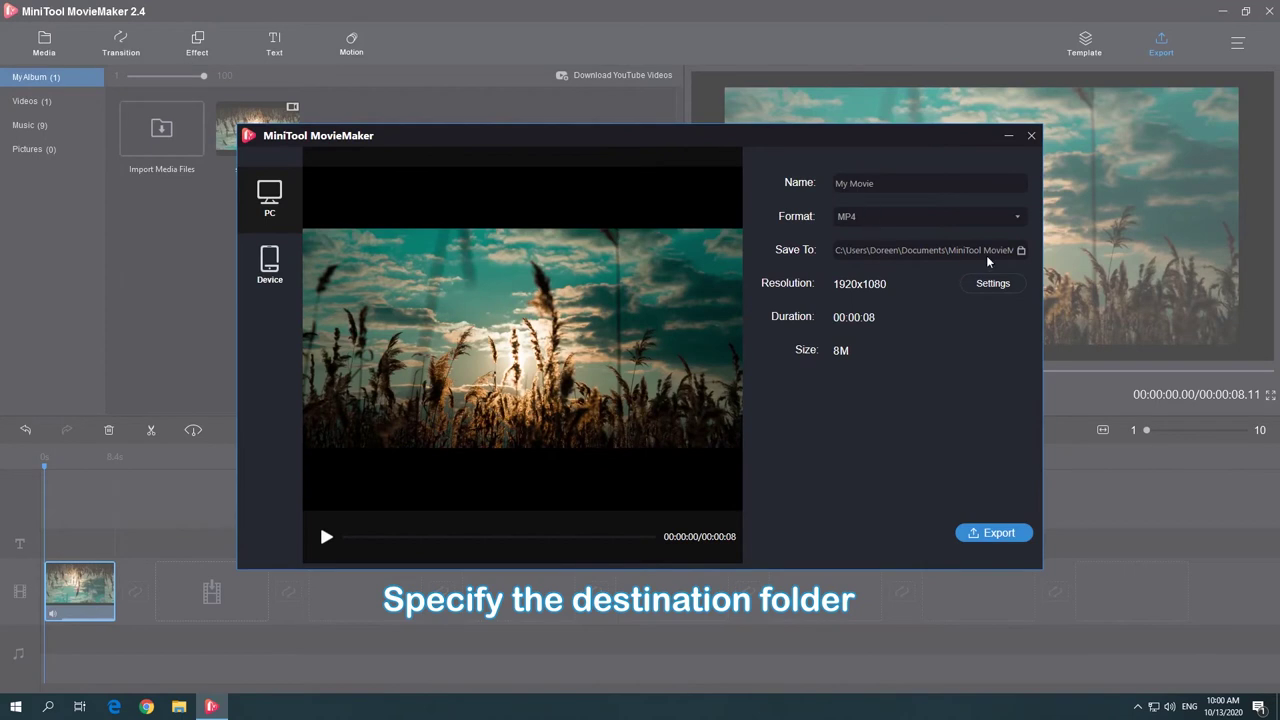
left_click(1021, 251)
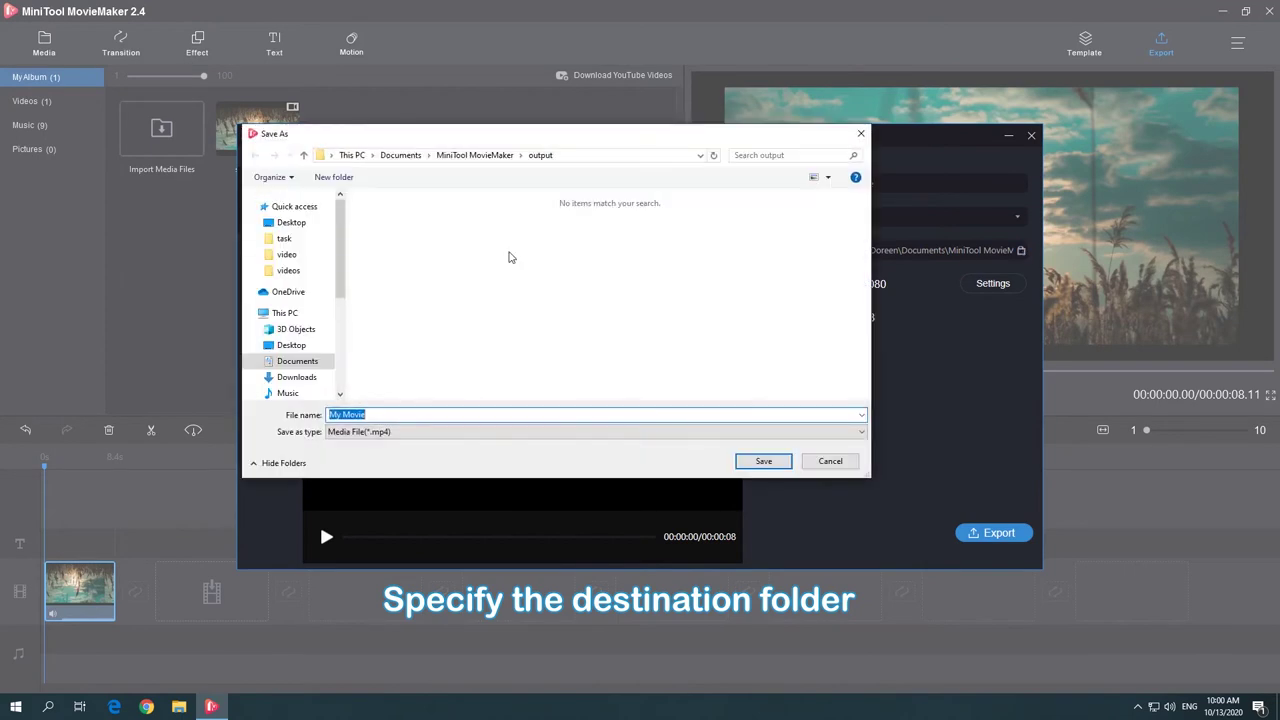
left_click(289, 222)
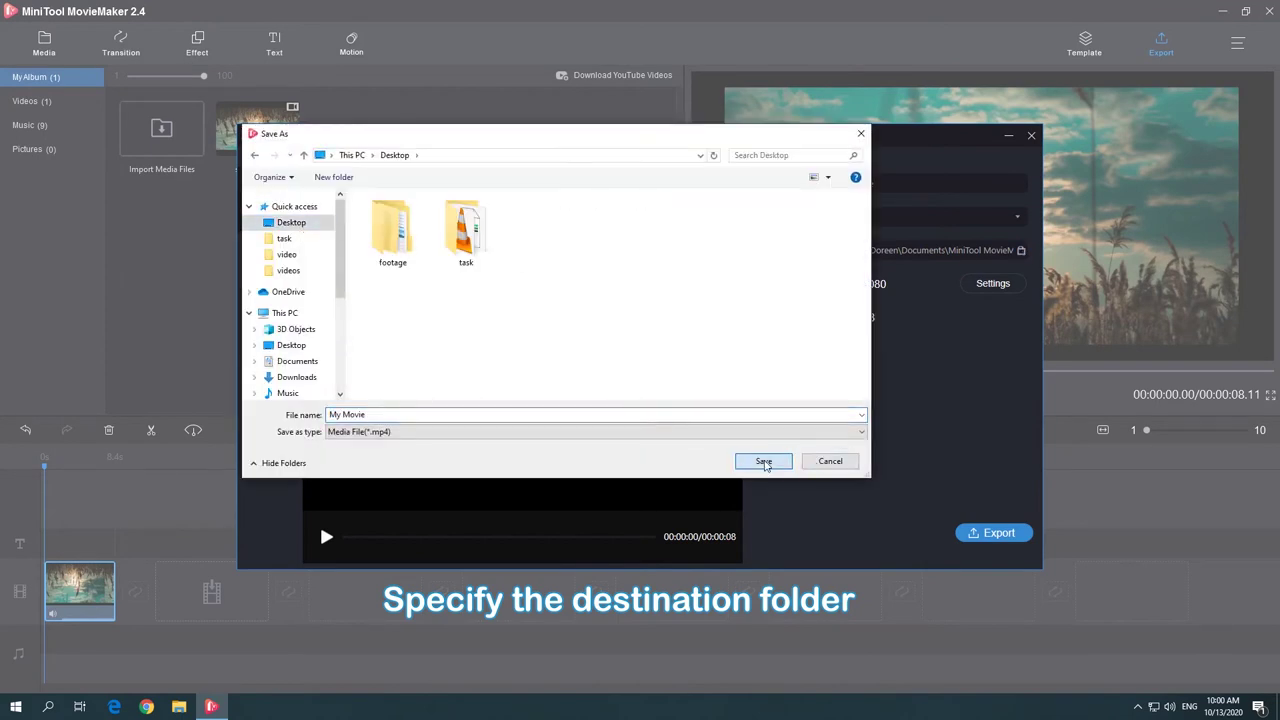
left_click(763, 461)
Accept the Best quality settings, export My Movie.mp4, and show the saved file.
left_click(979, 287)
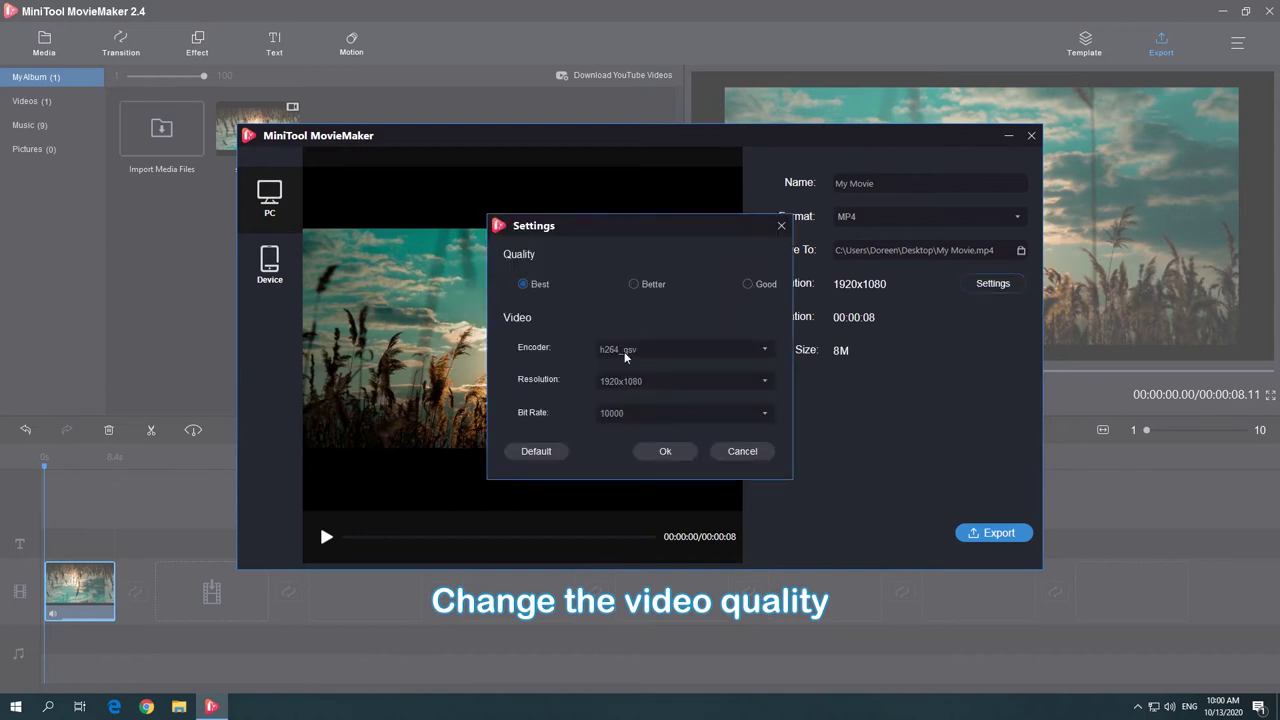
left_click(677, 451)
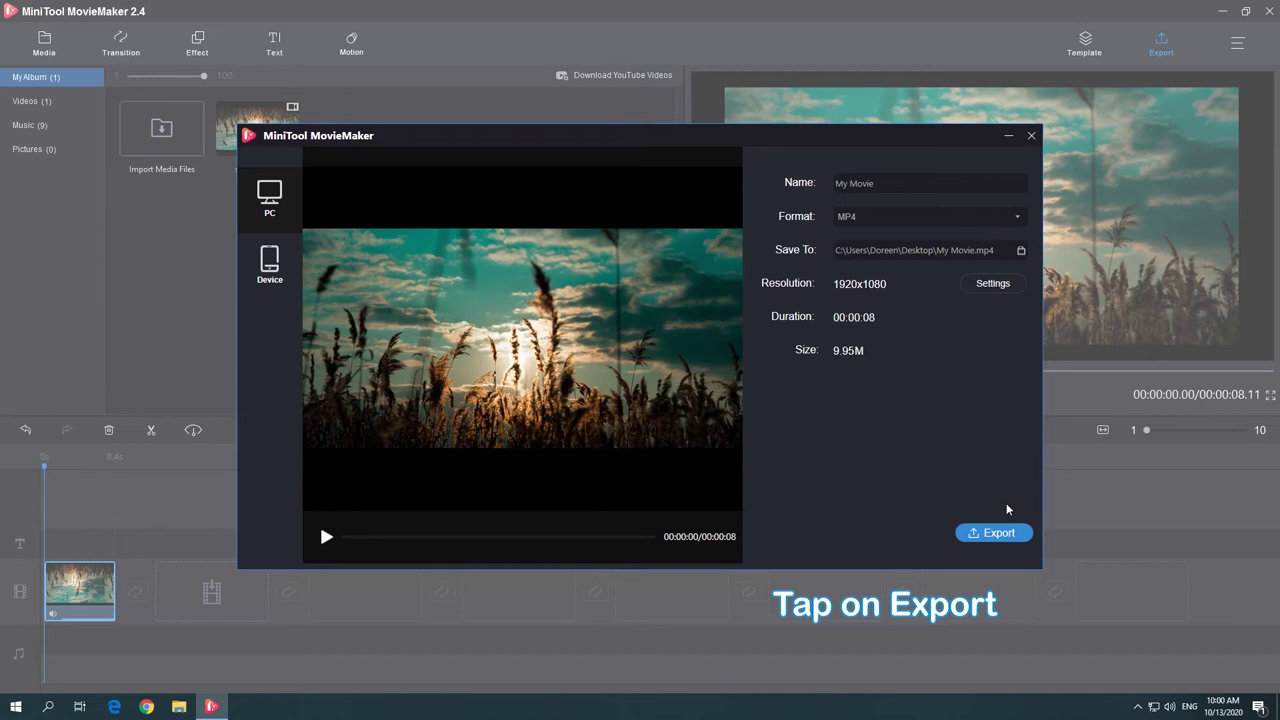
left_click(989, 534)
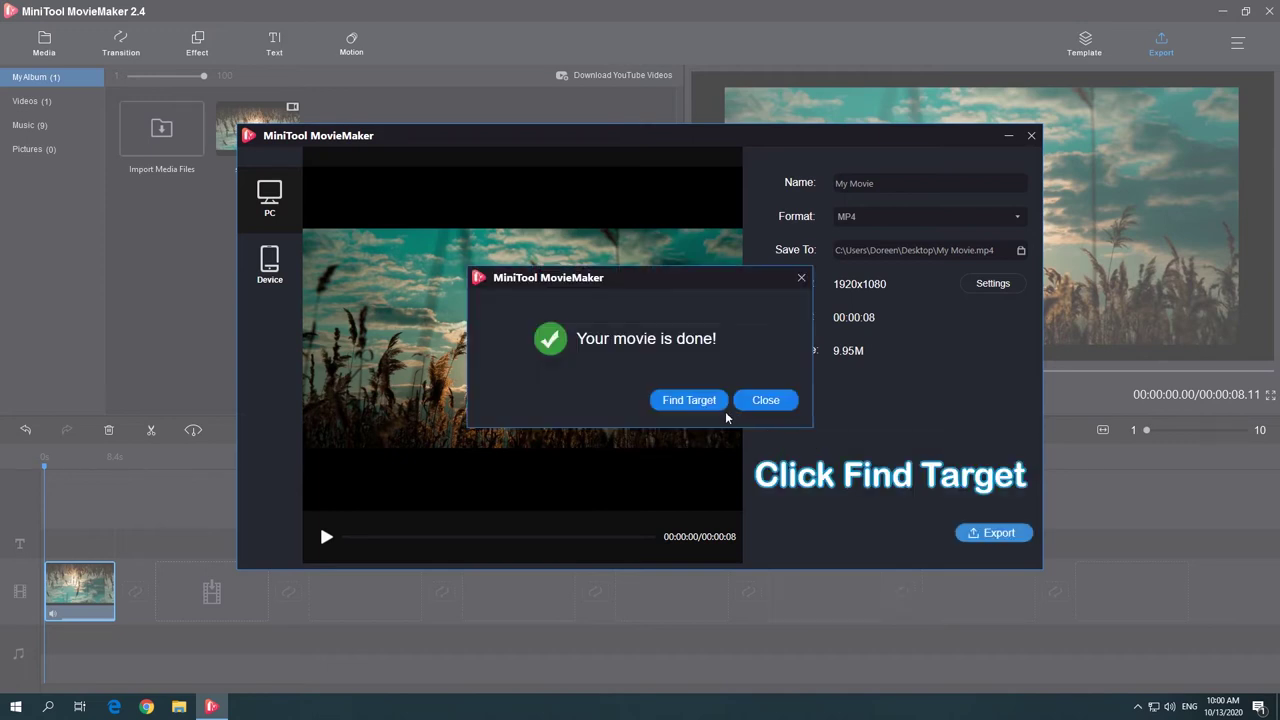
left_click(689, 400)
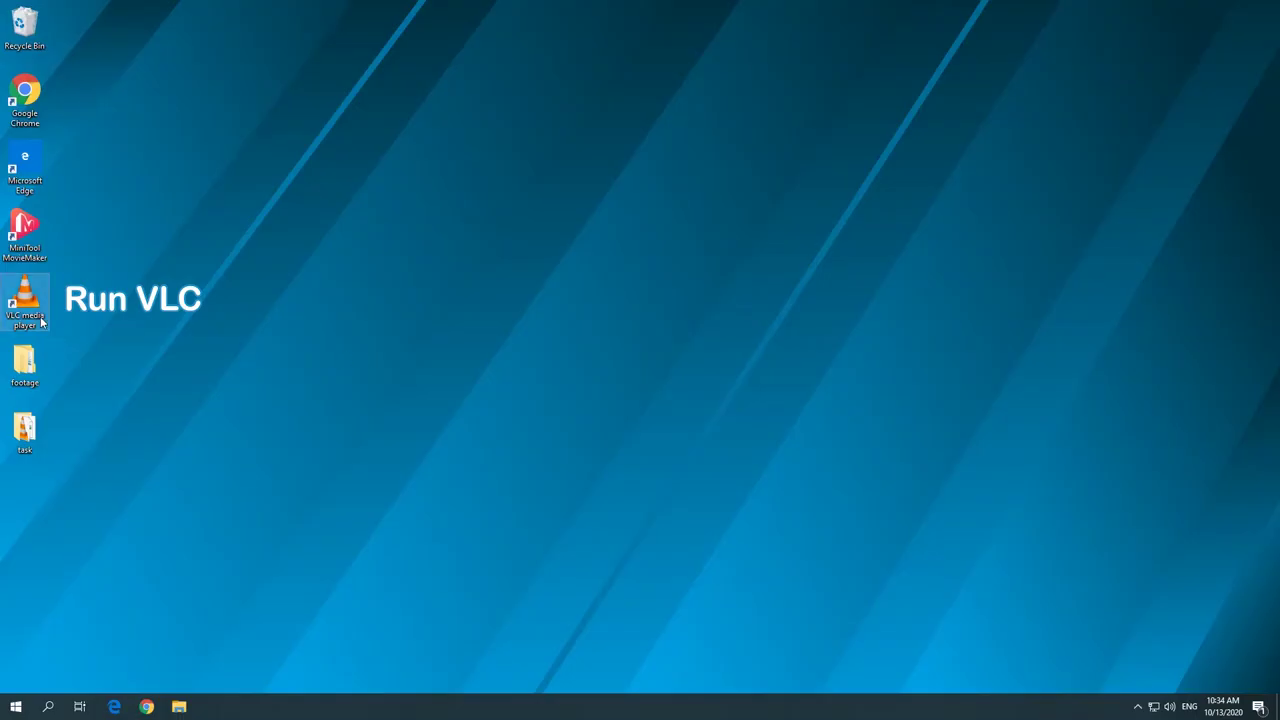
Launch VLC and play source video.mp4 from the footage\video folder.
double_click(40, 320)
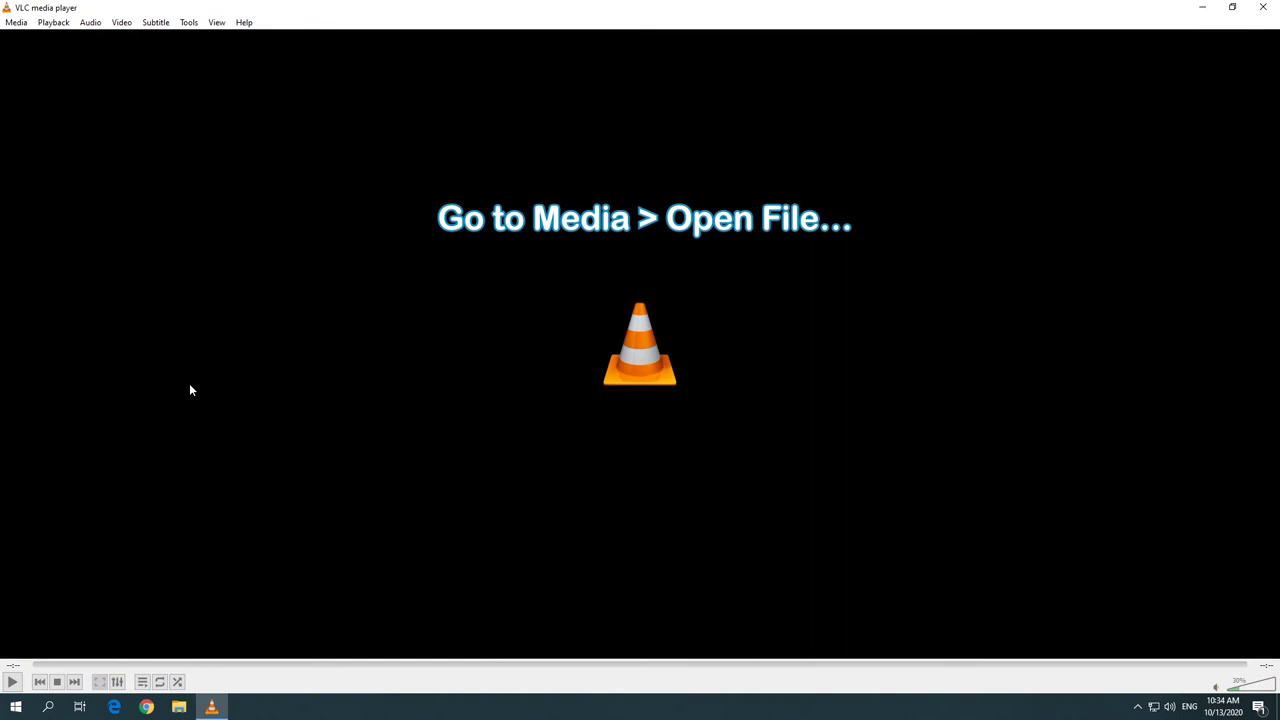
left_click(16, 22)
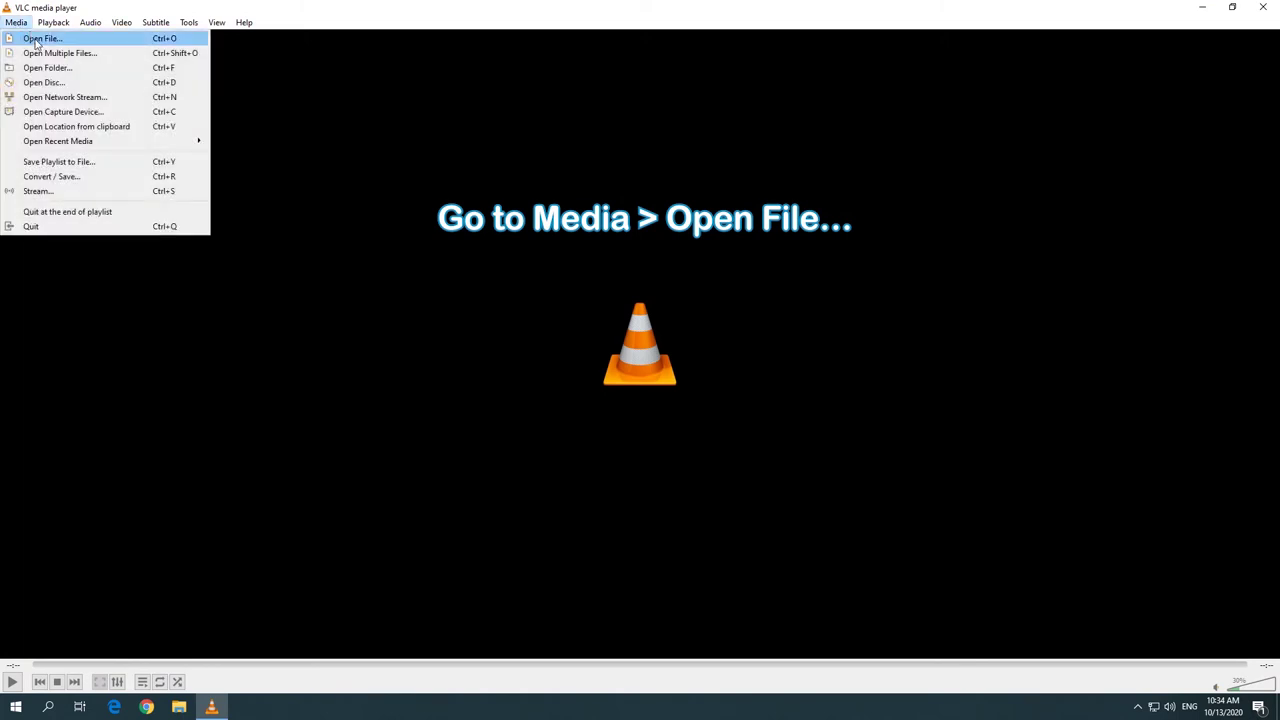
left_click(34, 38)
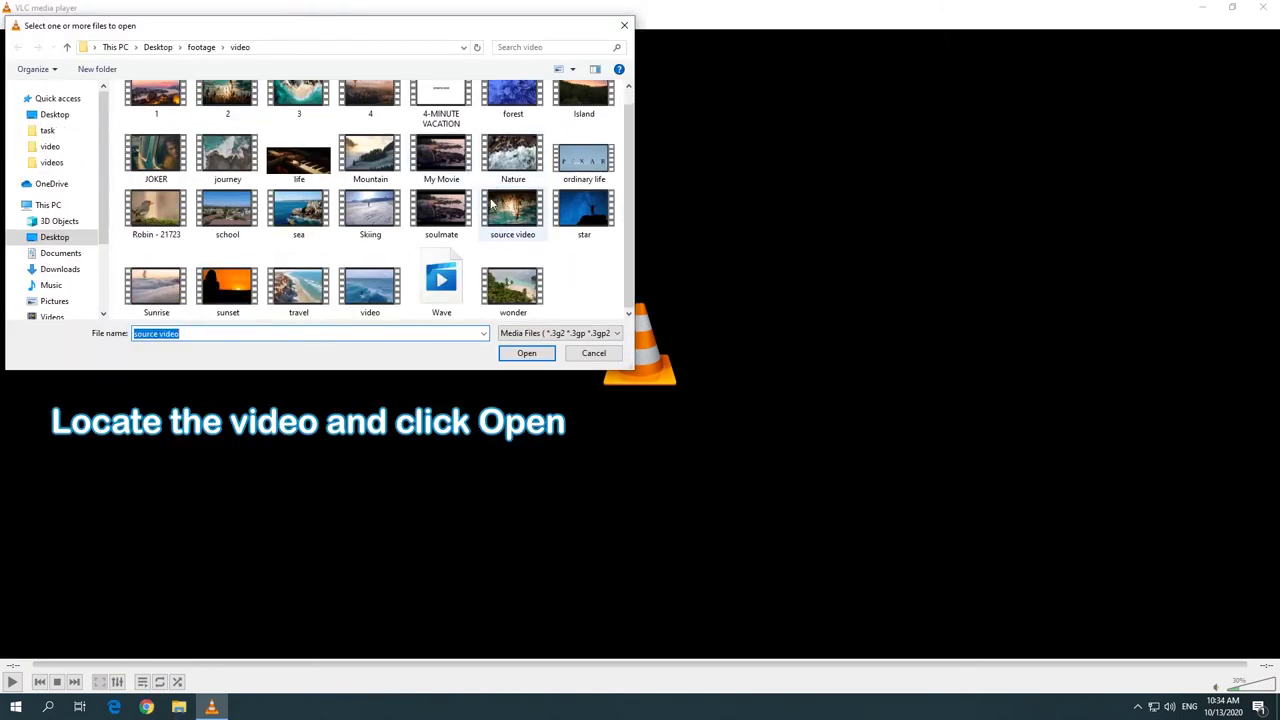
left_click(510, 212)
left_click(527, 353)
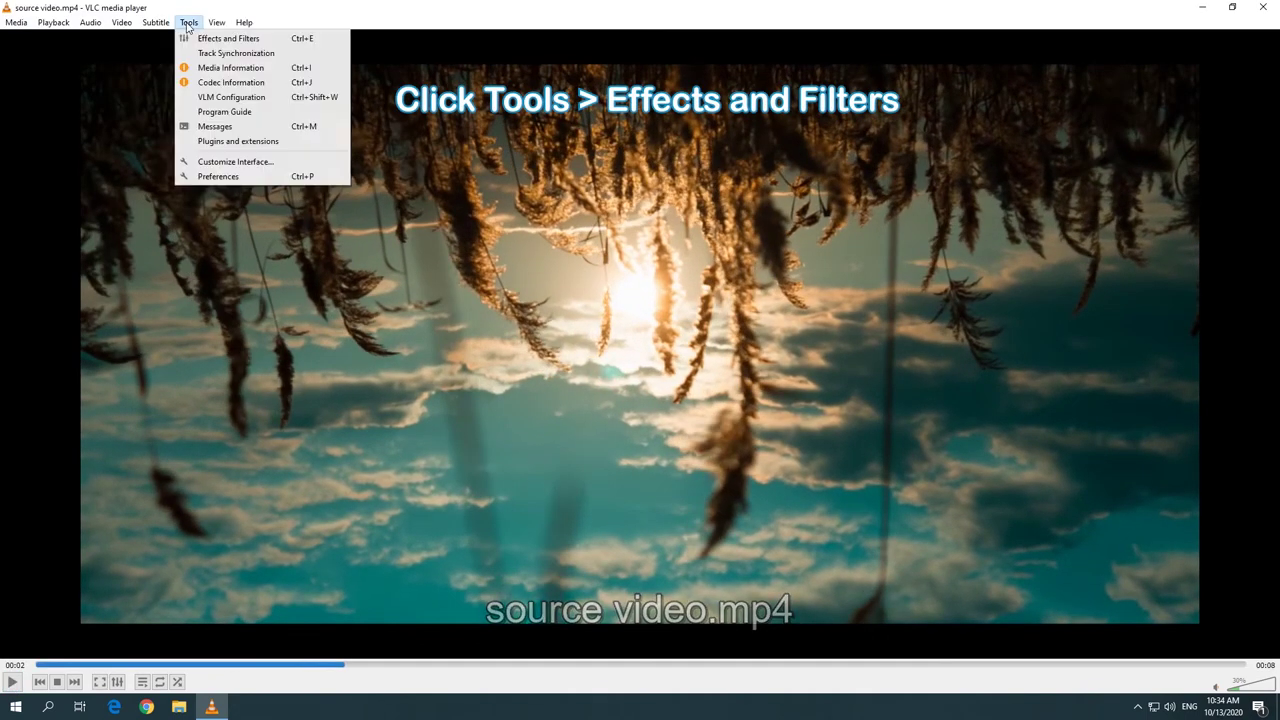
Enable the Transform geometry effect set to Rotate by 180 degrees and save it.
left_click(223, 38)
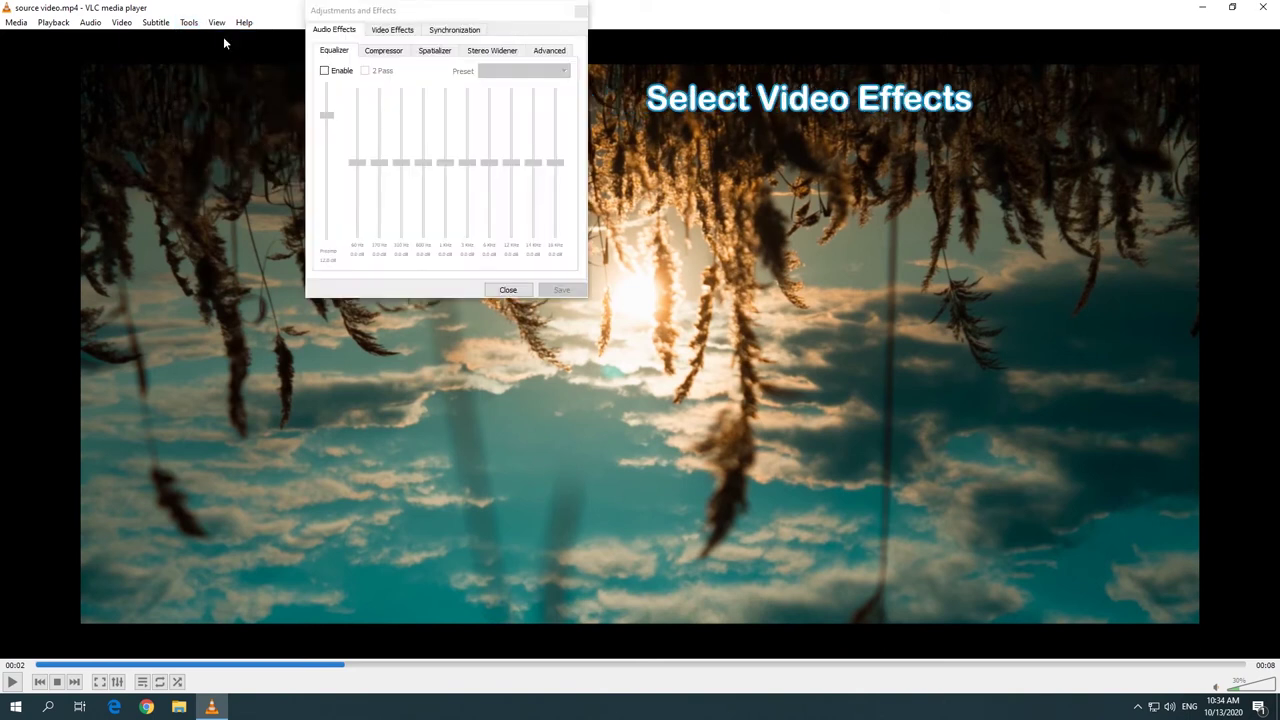
left_click(393, 30)
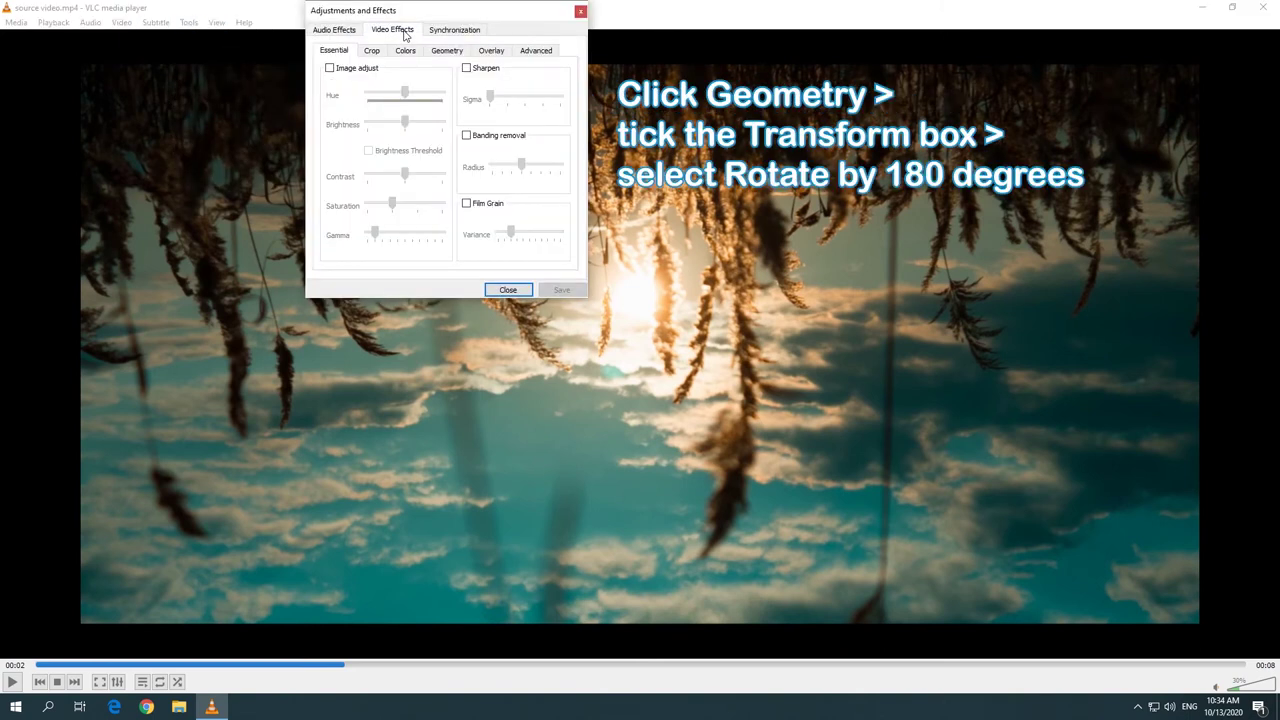
left_click(444, 52)
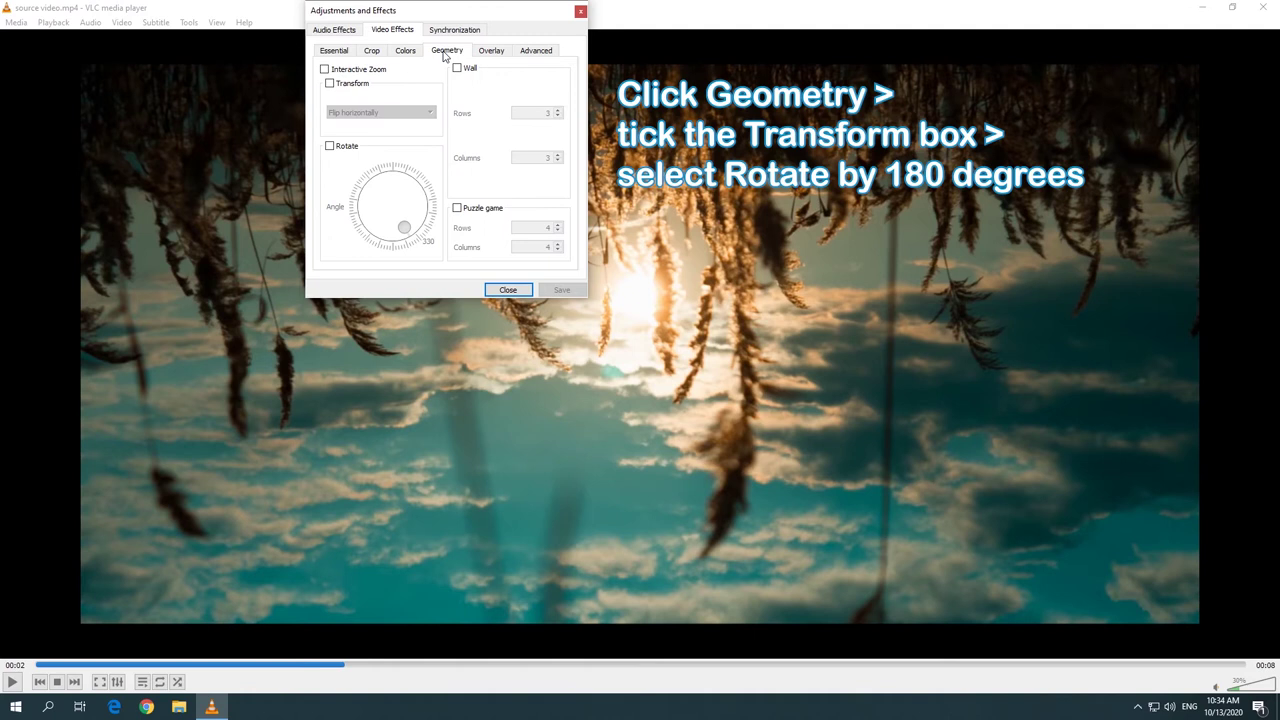
left_click(363, 88)
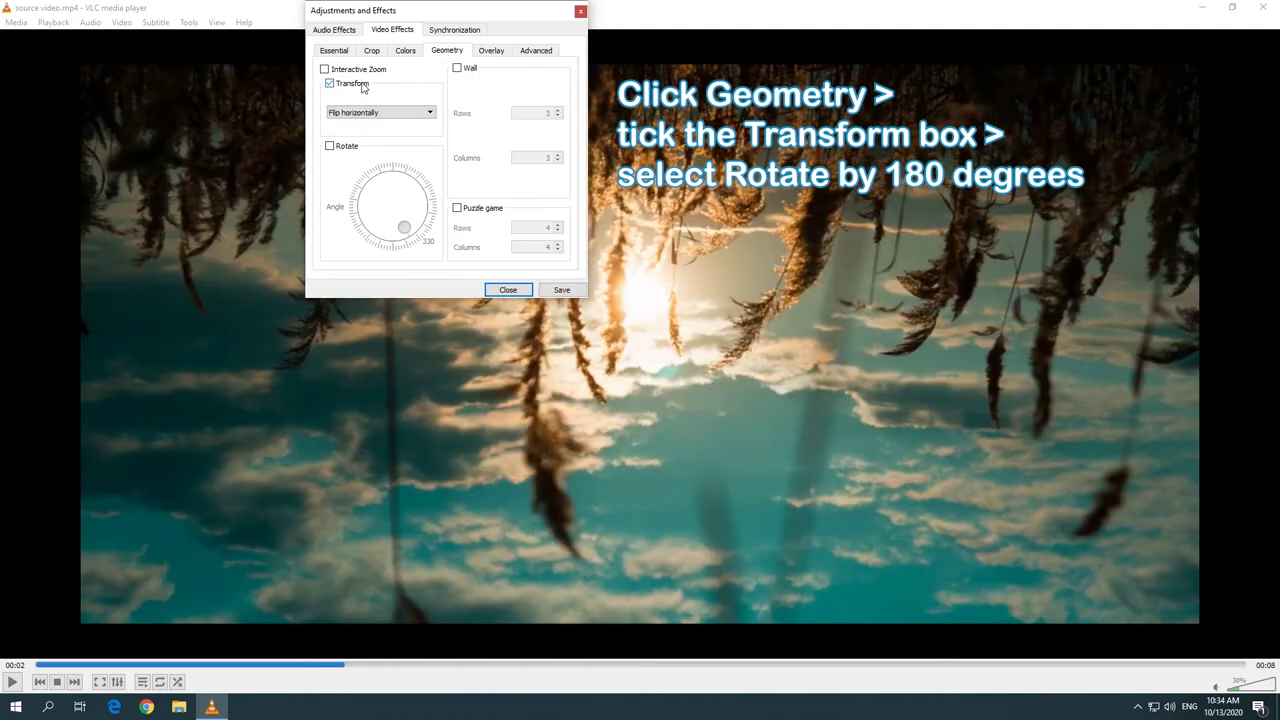
left_click(429, 113)
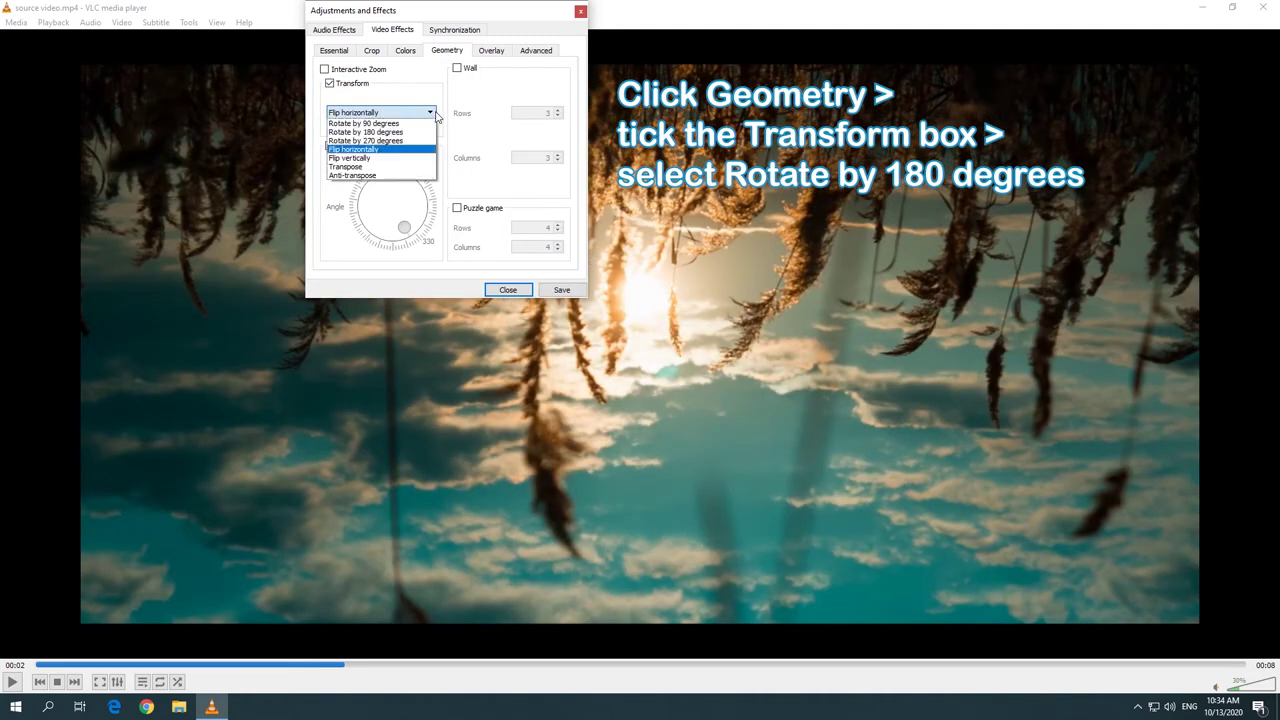
left_click(377, 132)
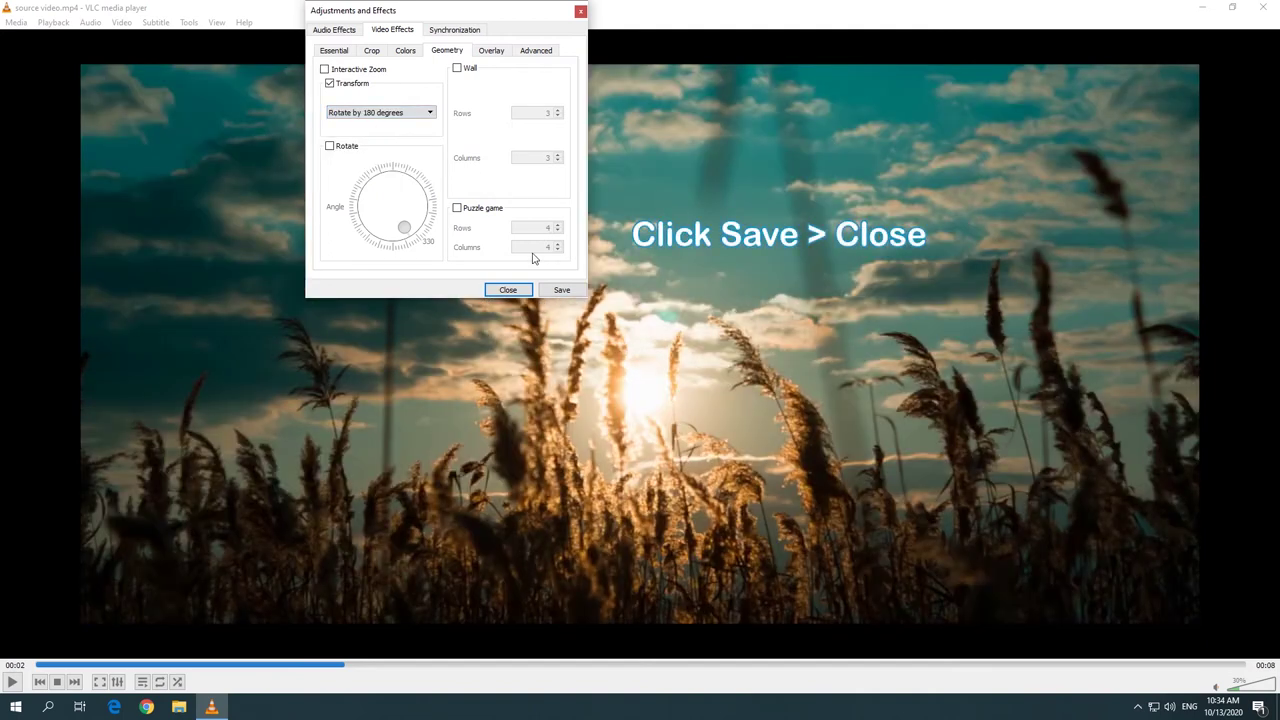
left_click(565, 292)
left_click(515, 290)
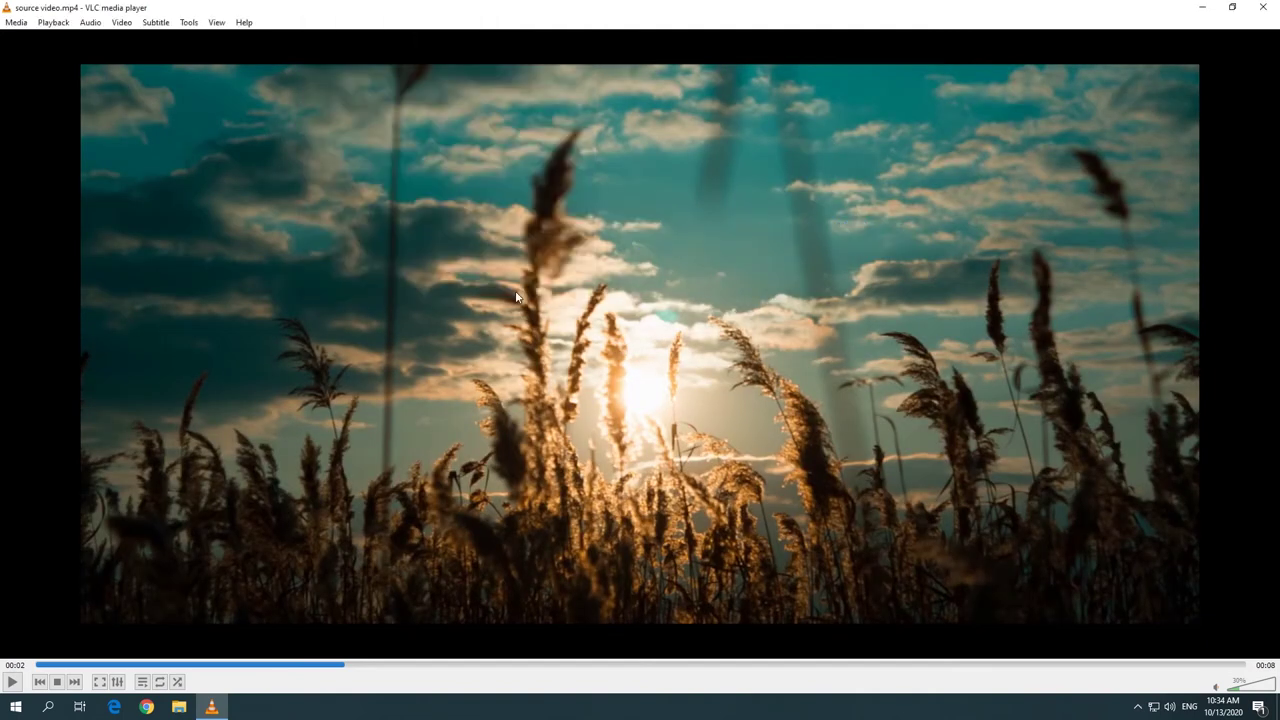
left_click(192, 24)
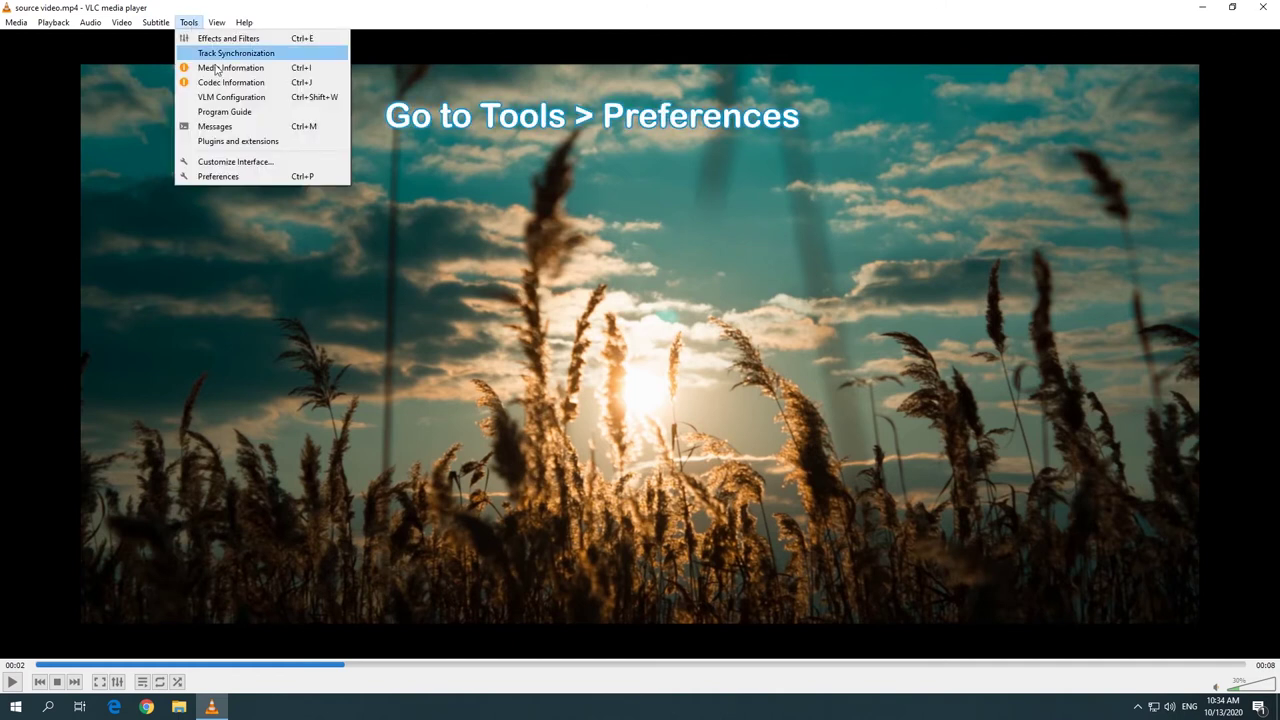
Tick Video transformation filter under All preferences > Sout stream > Transcode and save.
left_click(218, 176)
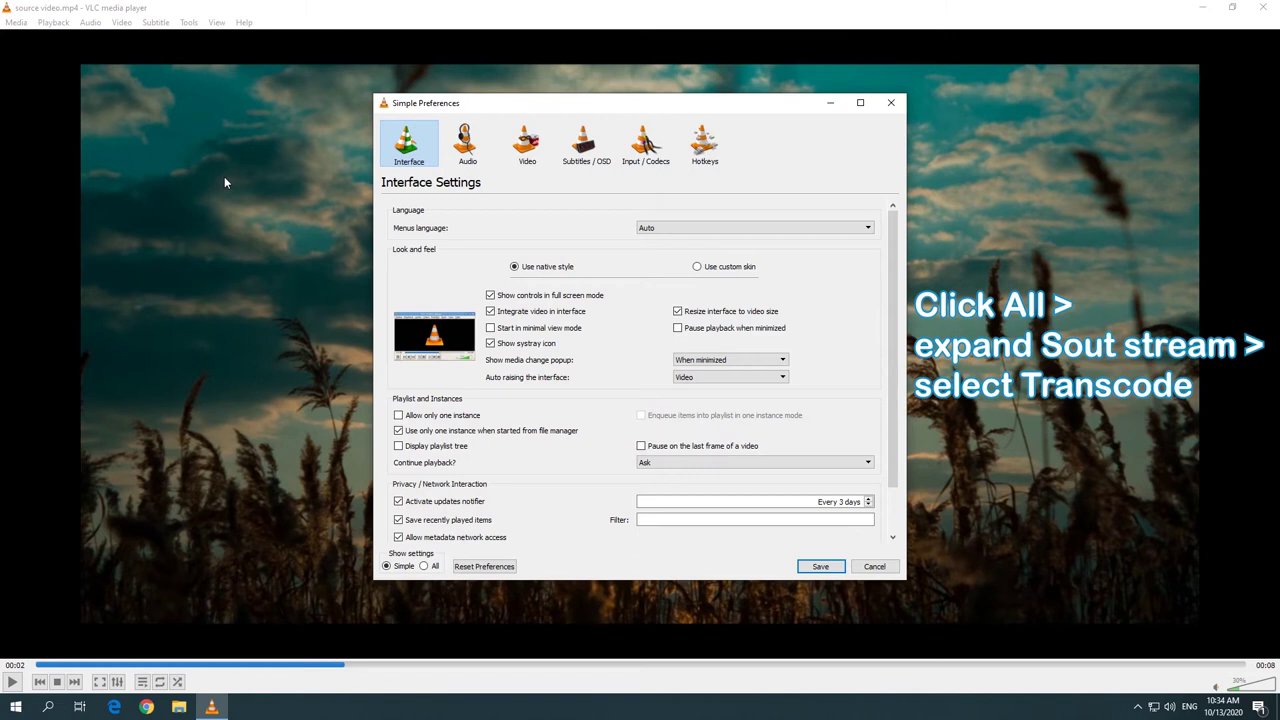
left_click(425, 567)
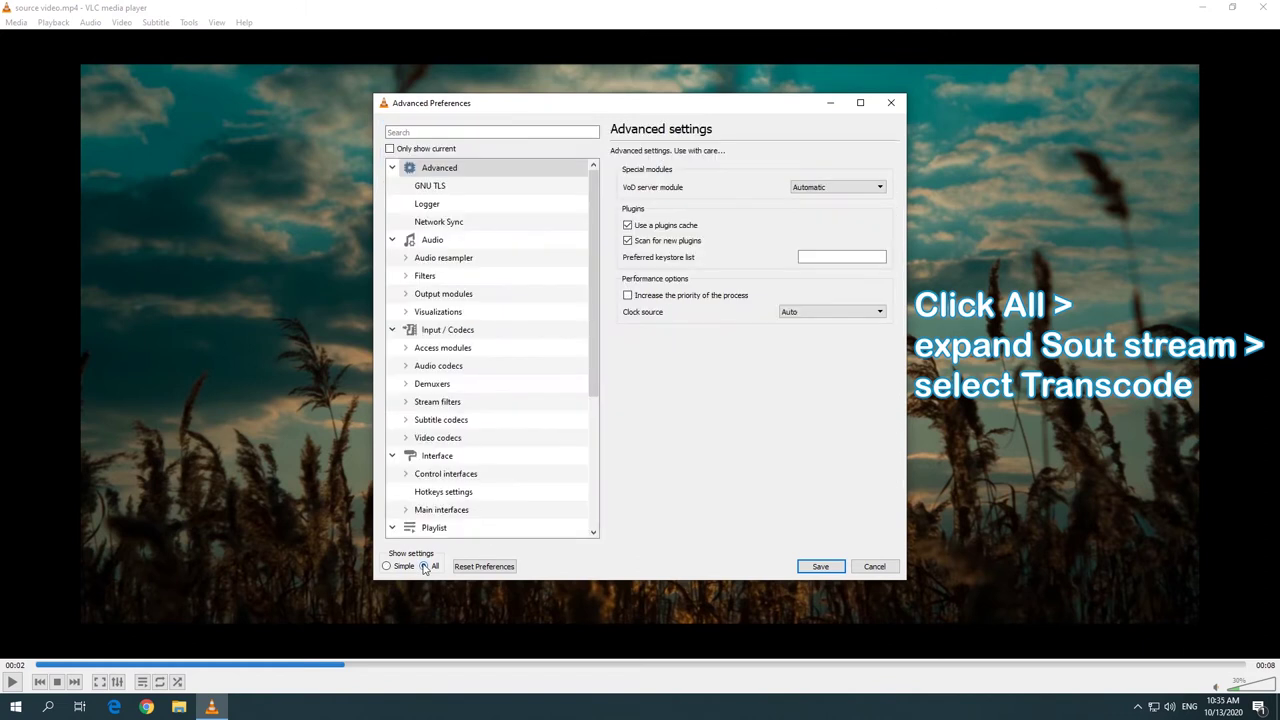
scroll(447, 422, "down", 6)
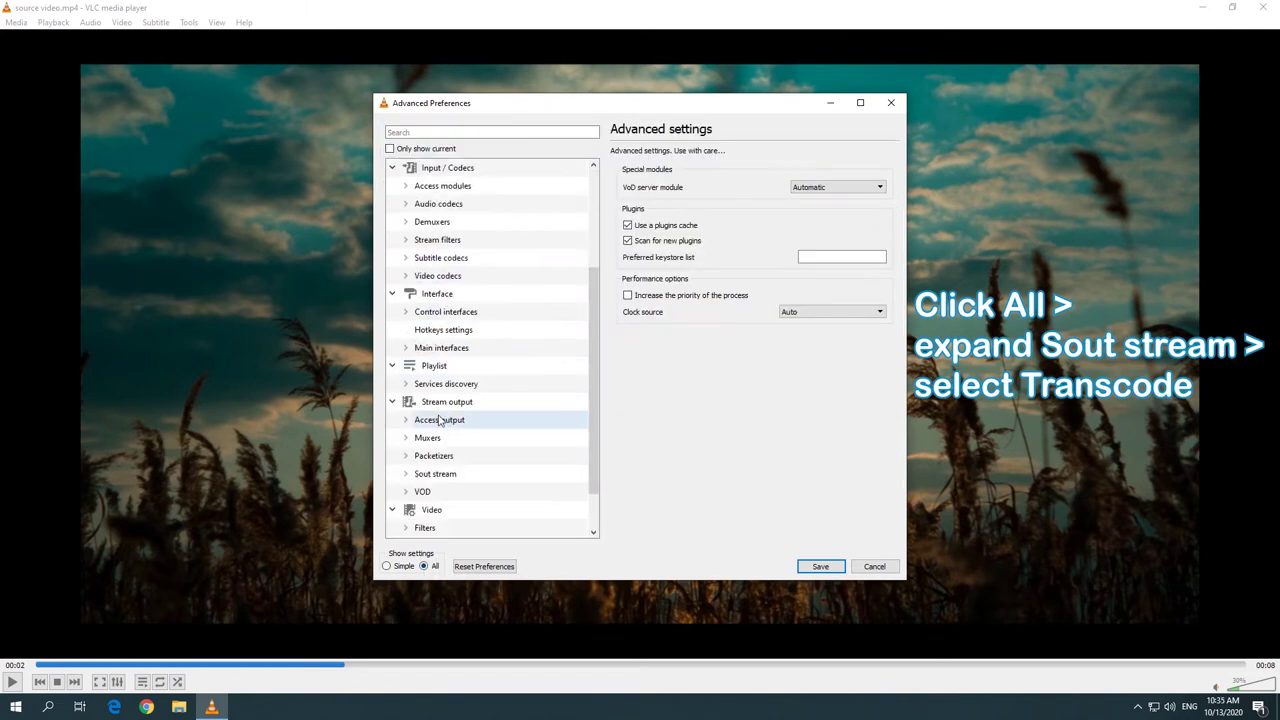
left_click(407, 477)
scroll(407, 480, "down", 2)
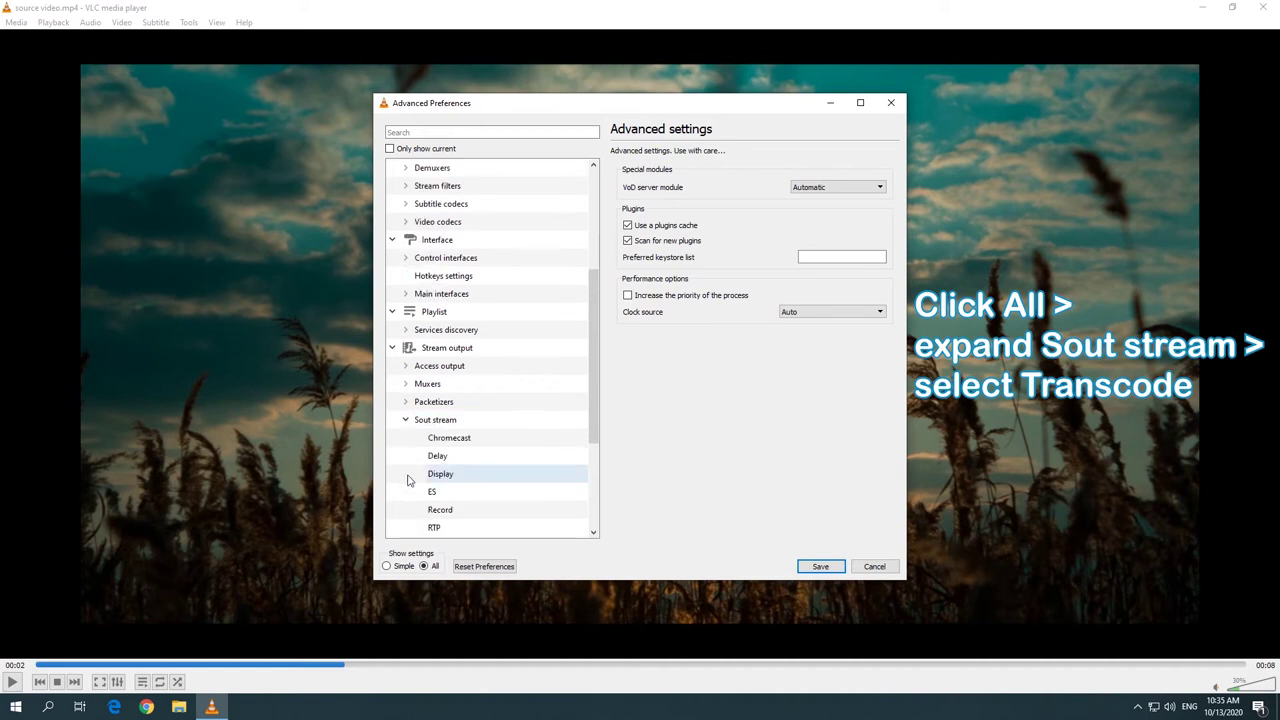
scroll(407, 480, "down", 1)
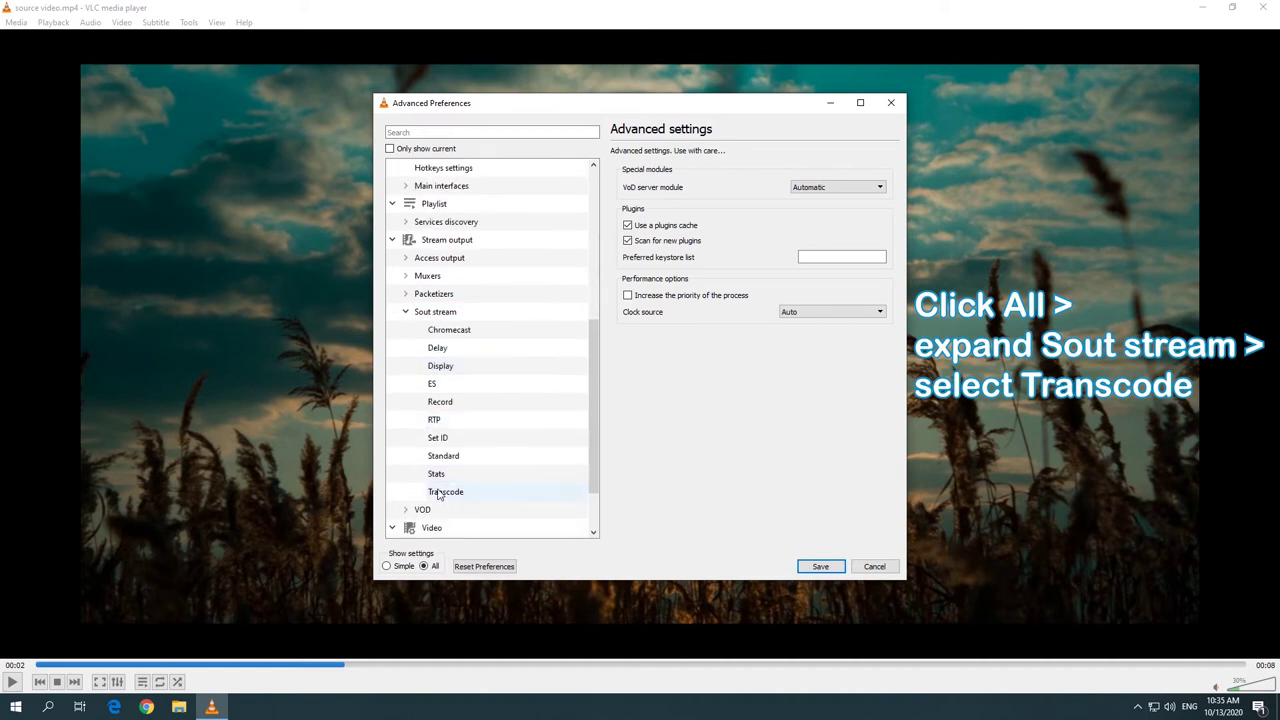
left_click(446, 492)
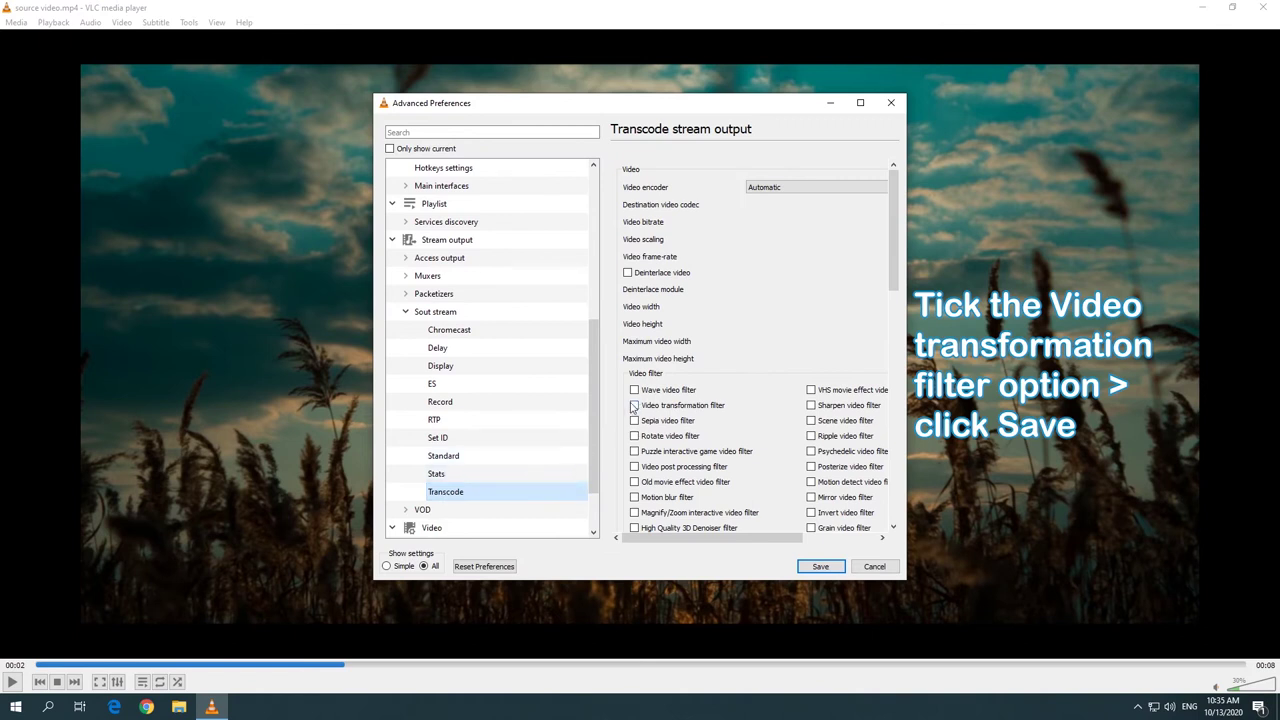
left_click(634, 405)
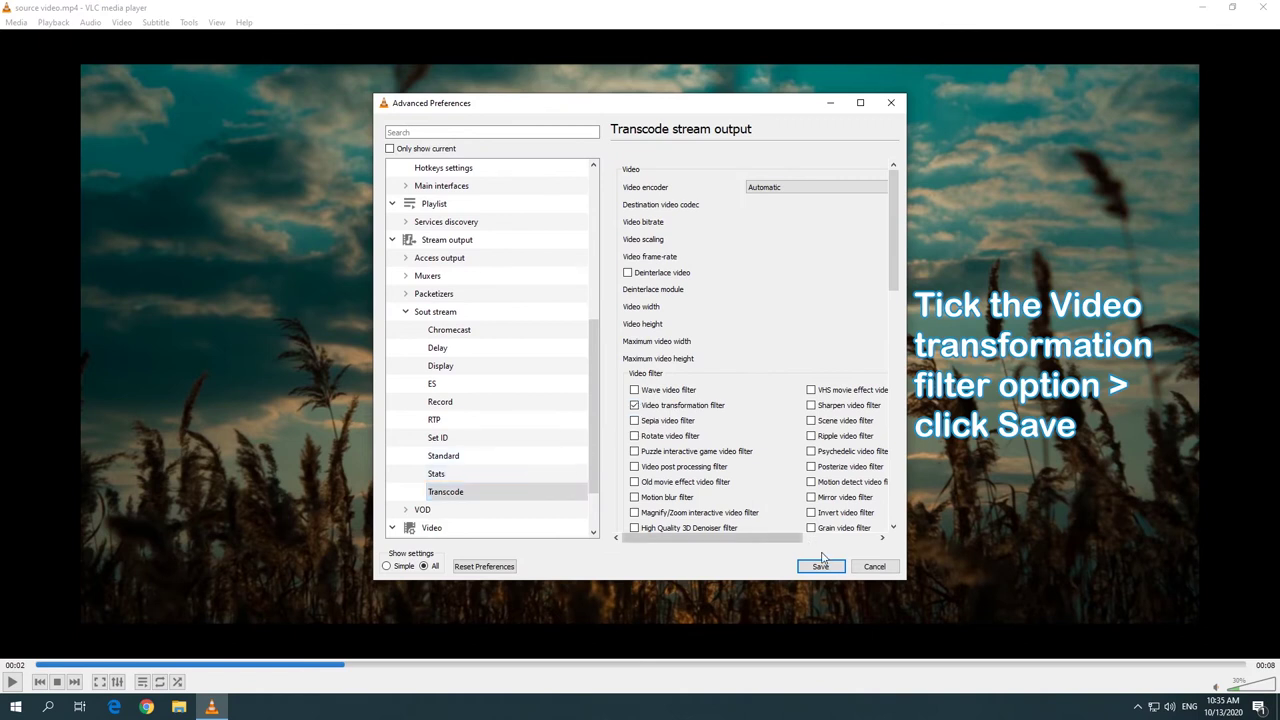
left_click(820, 567)
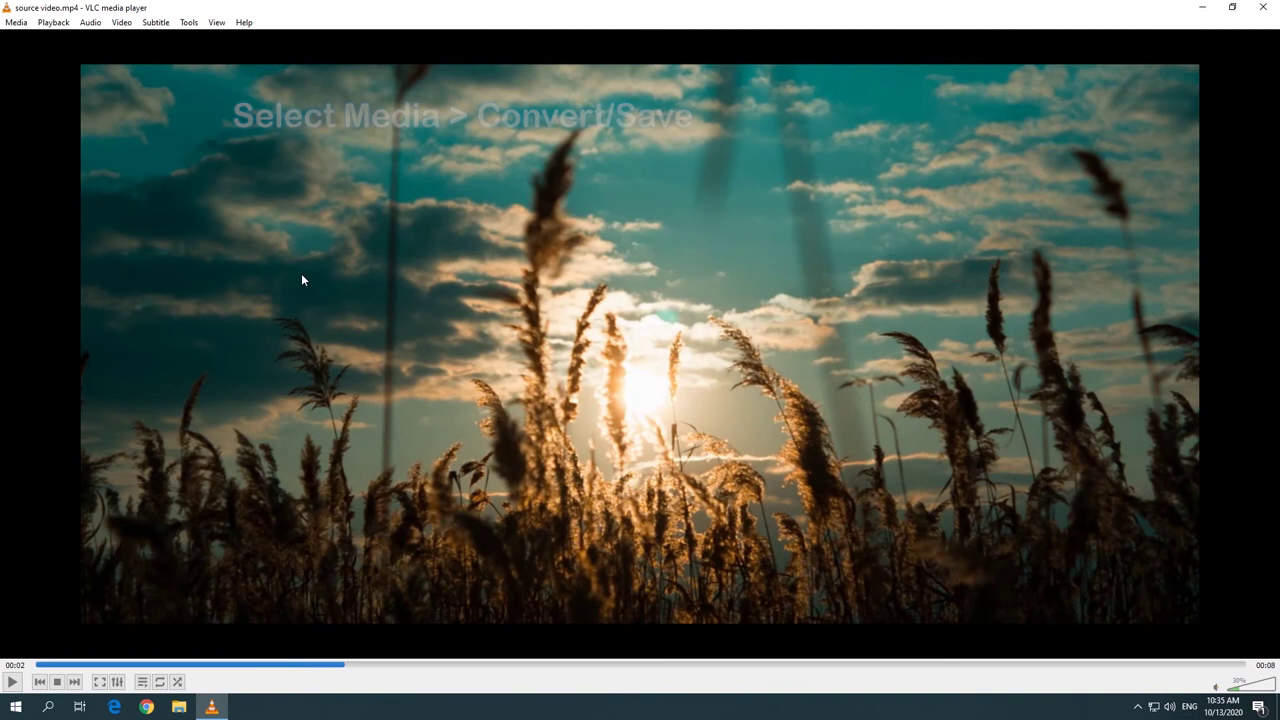
Add source video.mp4 in Convert/Save and choose Convert from the drop-down.
left_click(16, 22)
left_click(82, 178)
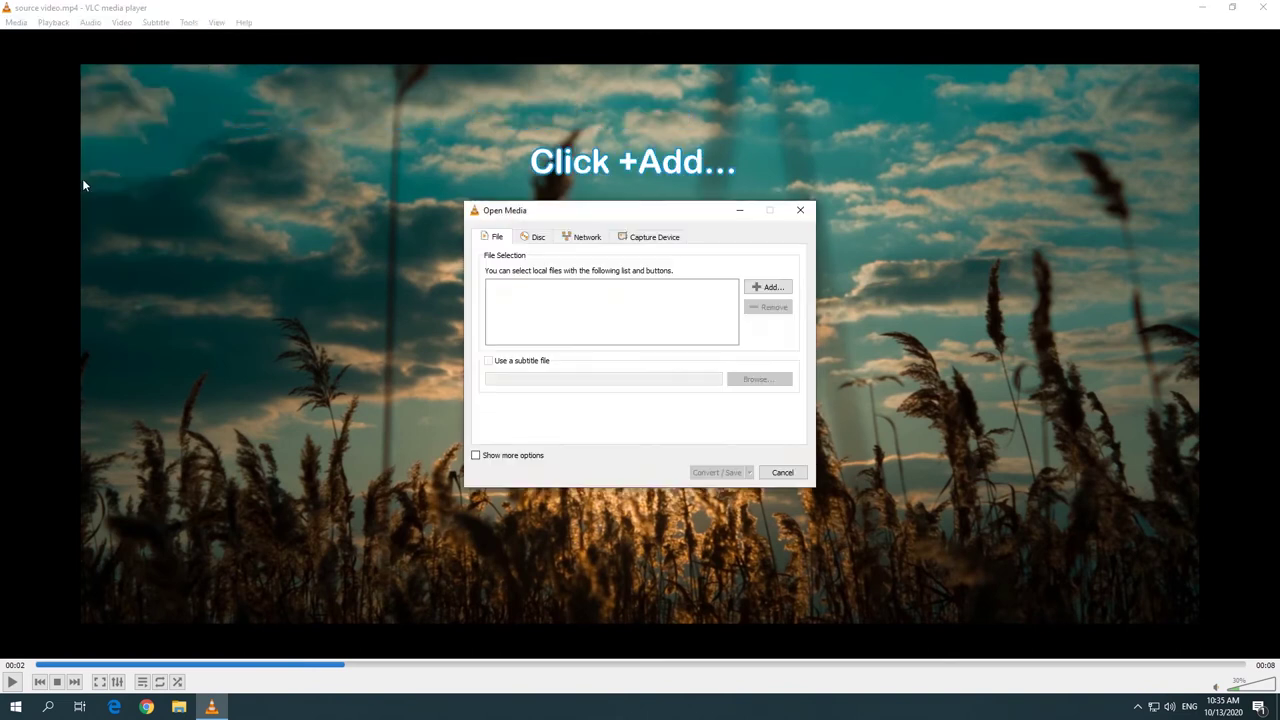
left_click(768, 287)
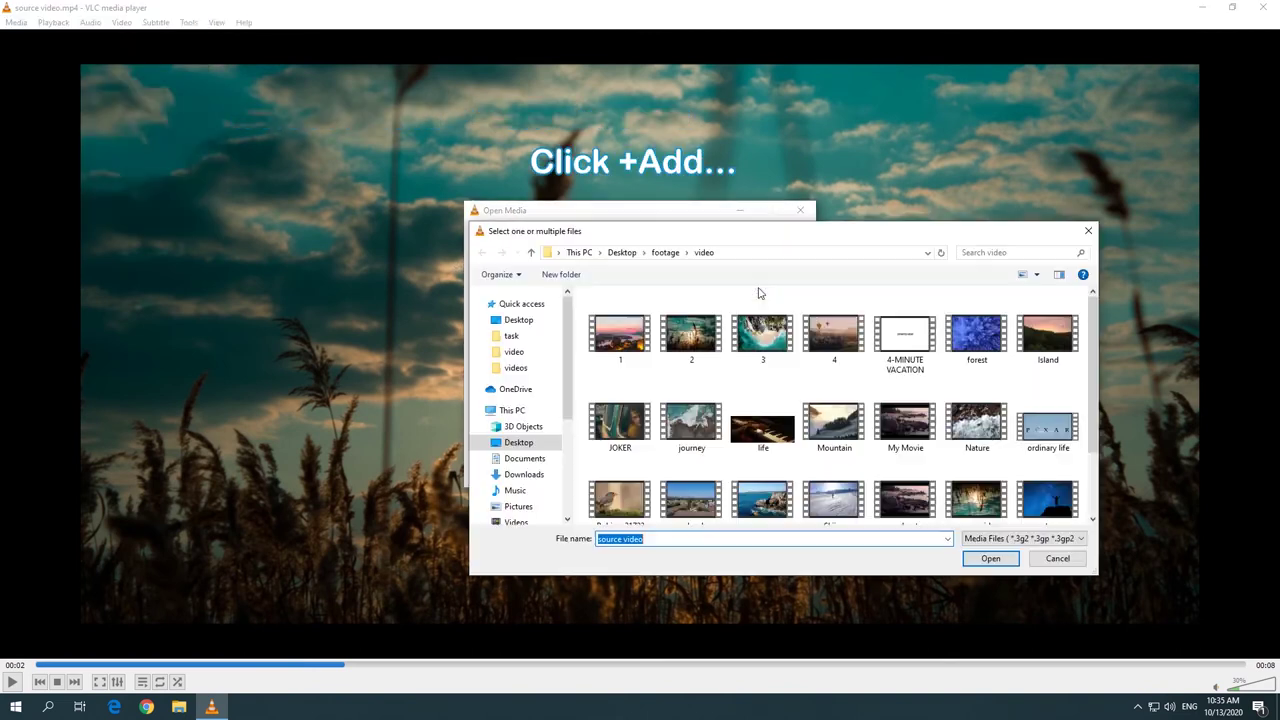
scroll(872, 428, "down", 1)
left_click(976, 414)
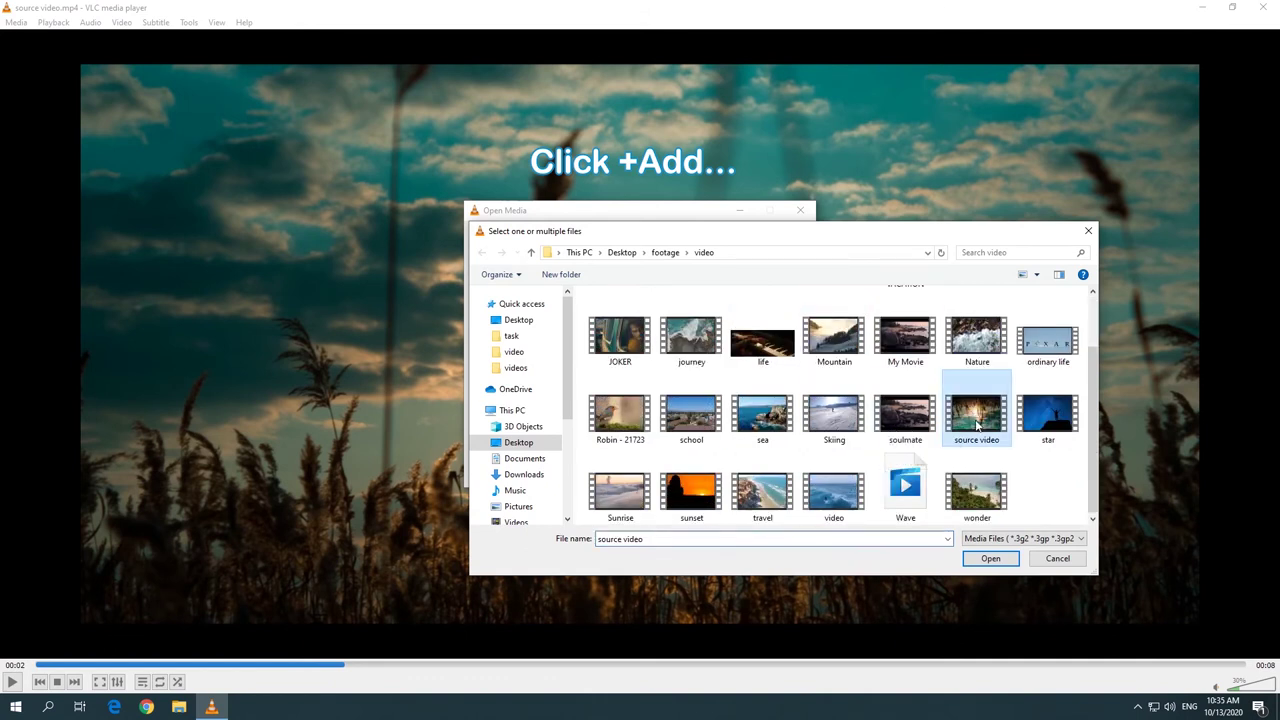
left_click(987, 559)
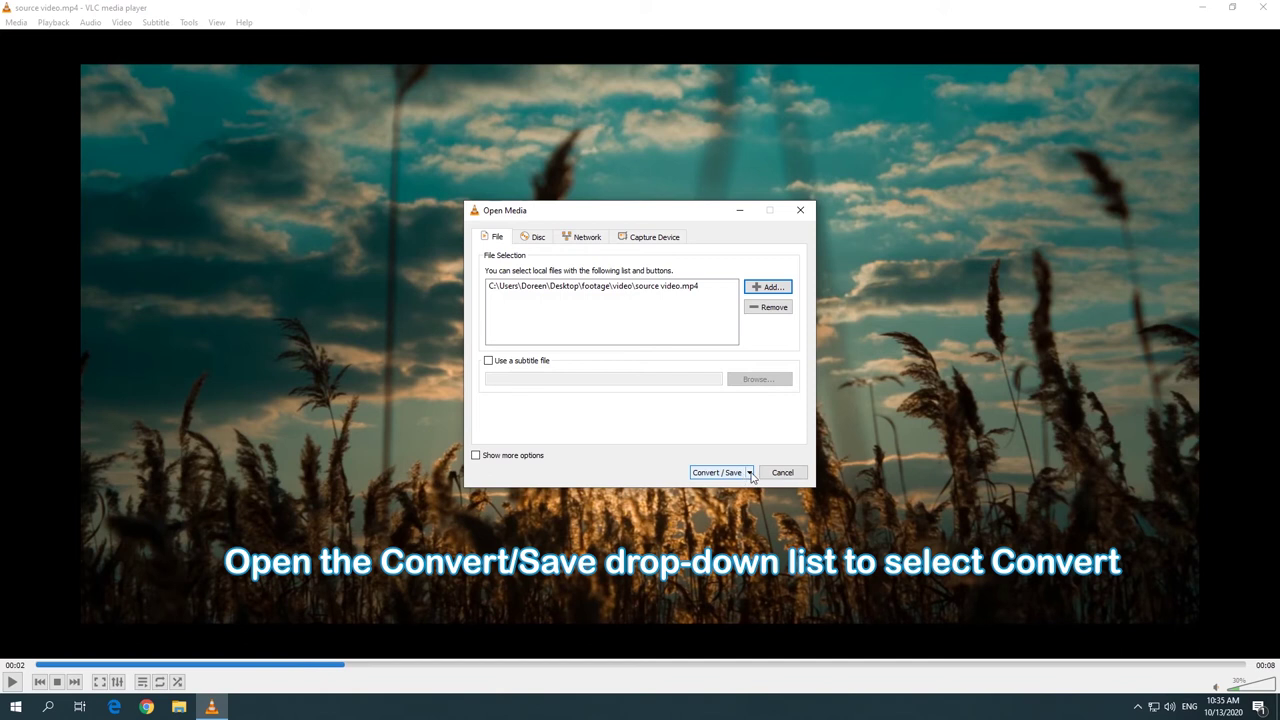
left_click(751, 474)
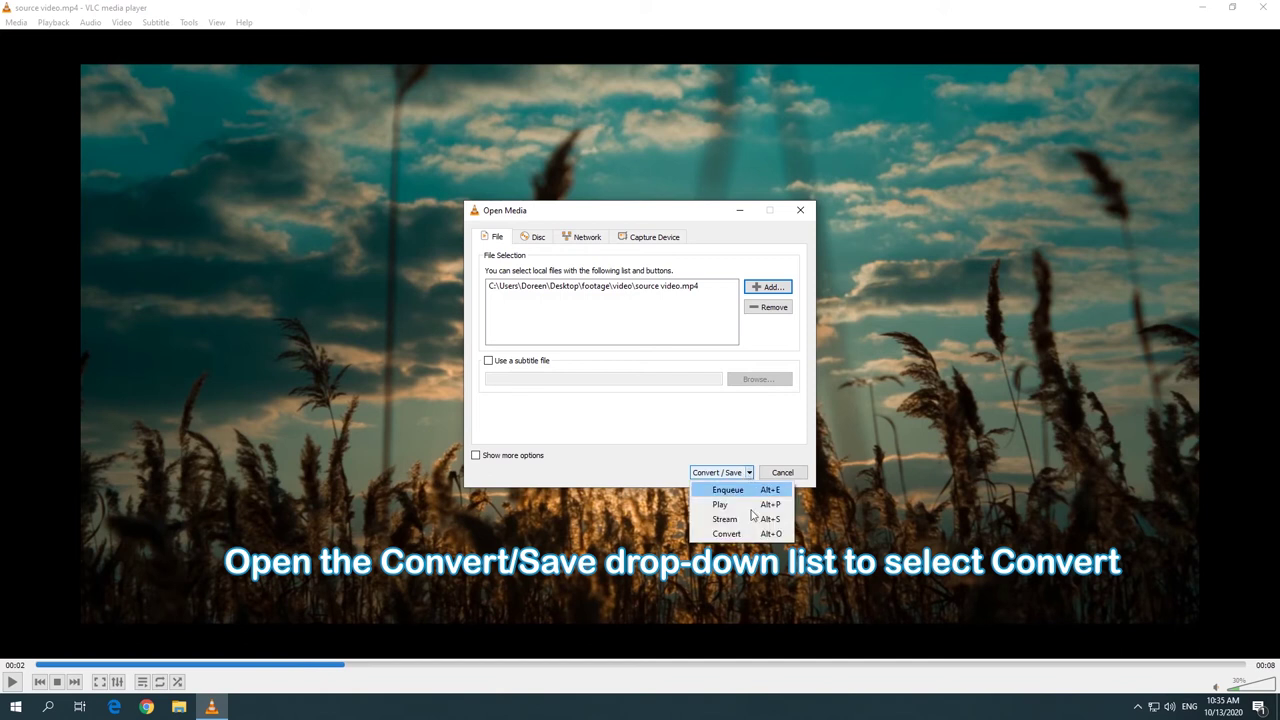
left_click(745, 538)
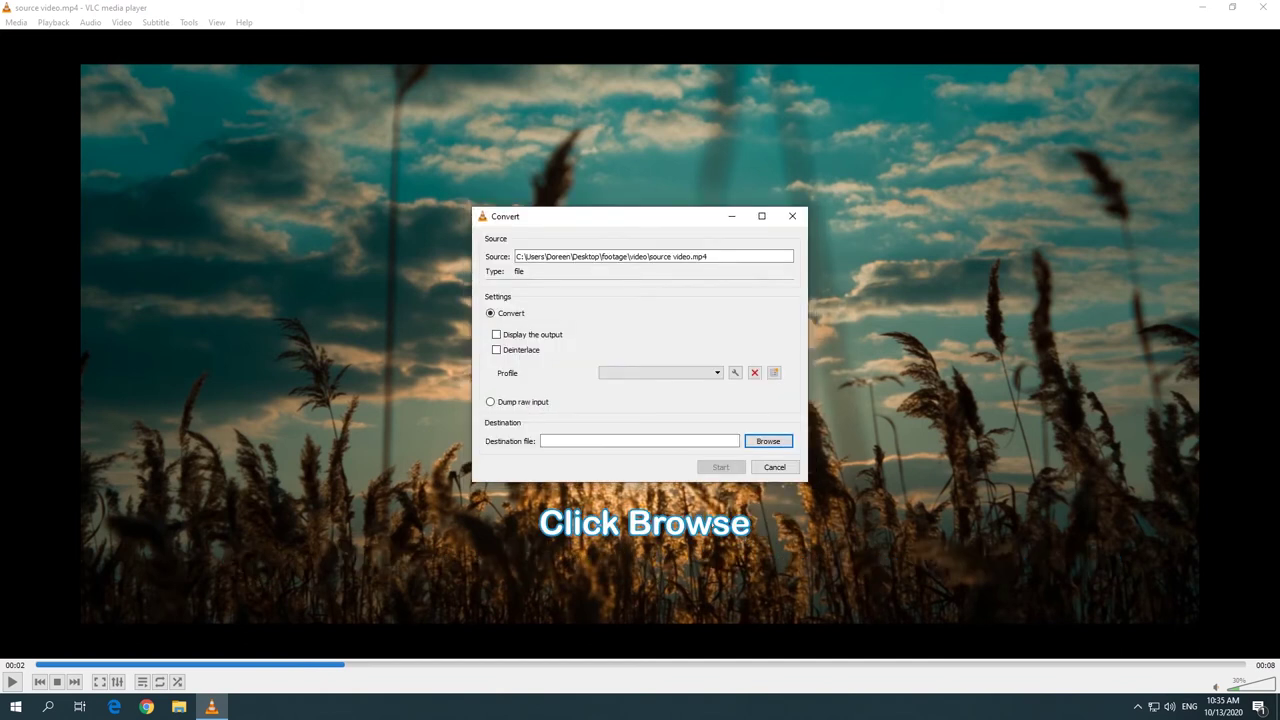
Set the destination to 'my movie' on the Desktop and start the conversion.
left_click(769, 444)
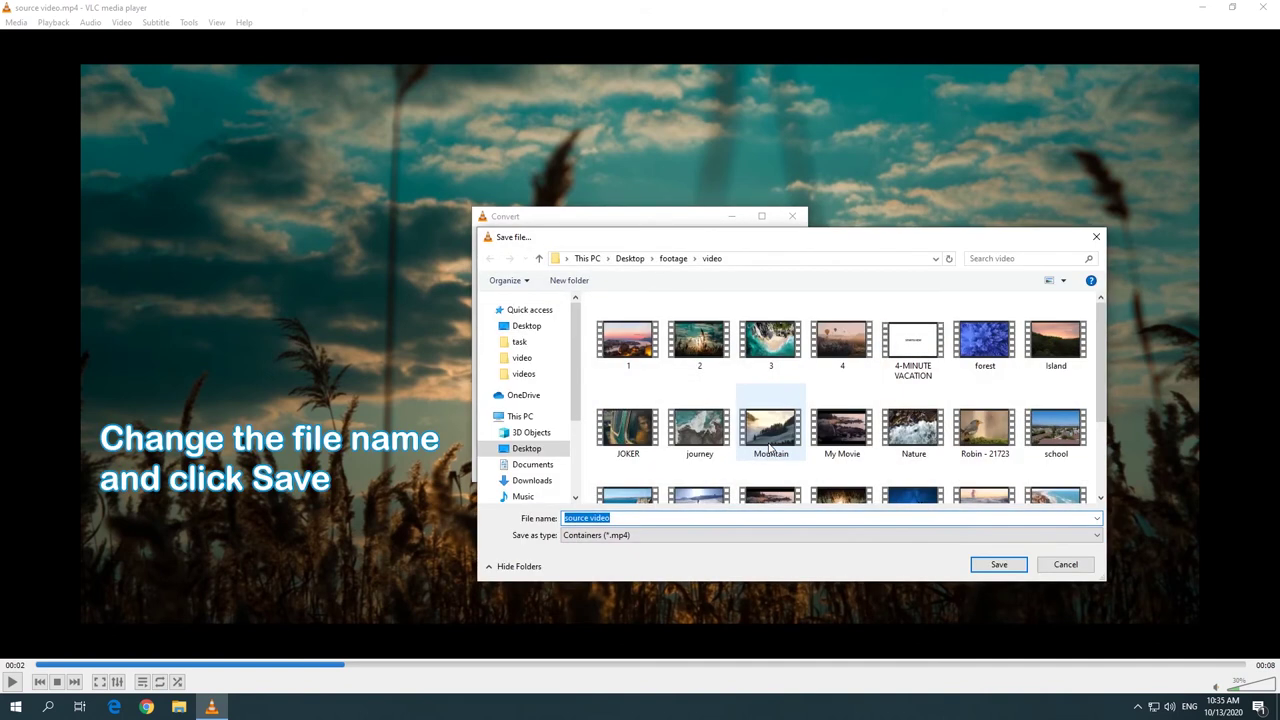
scroll(900, 420, "down", 3)
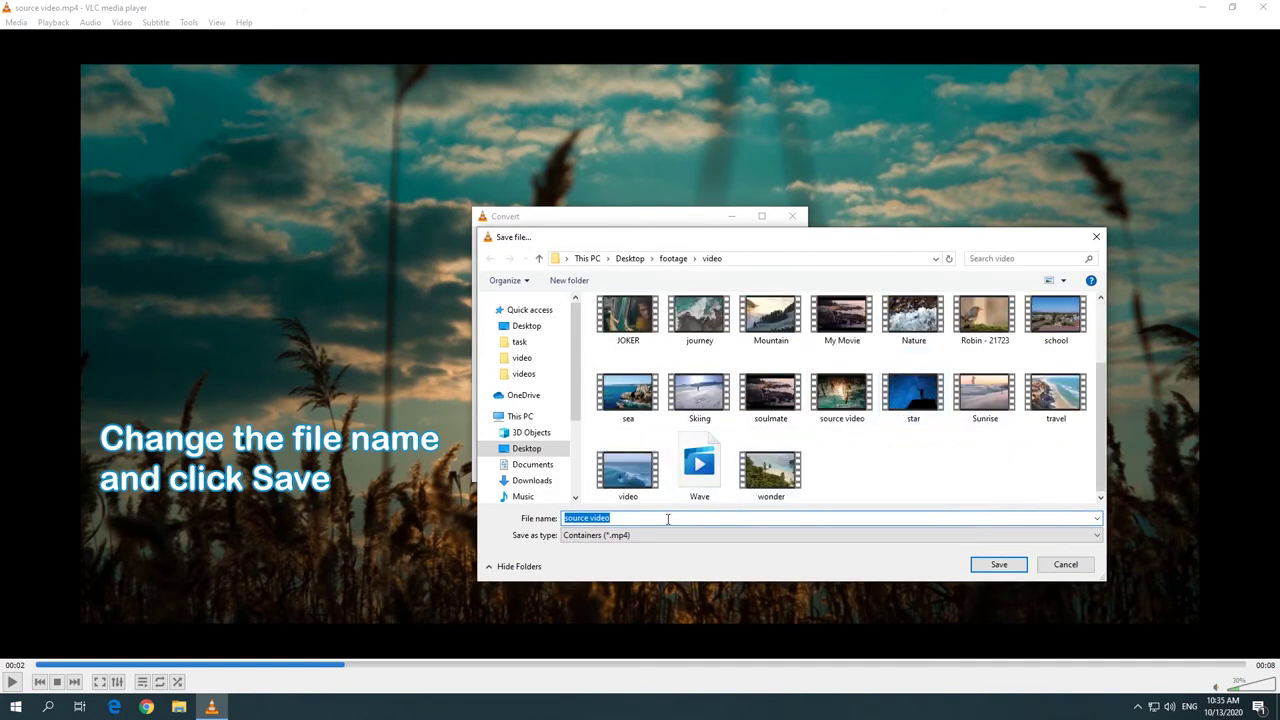
left_click(526, 326)
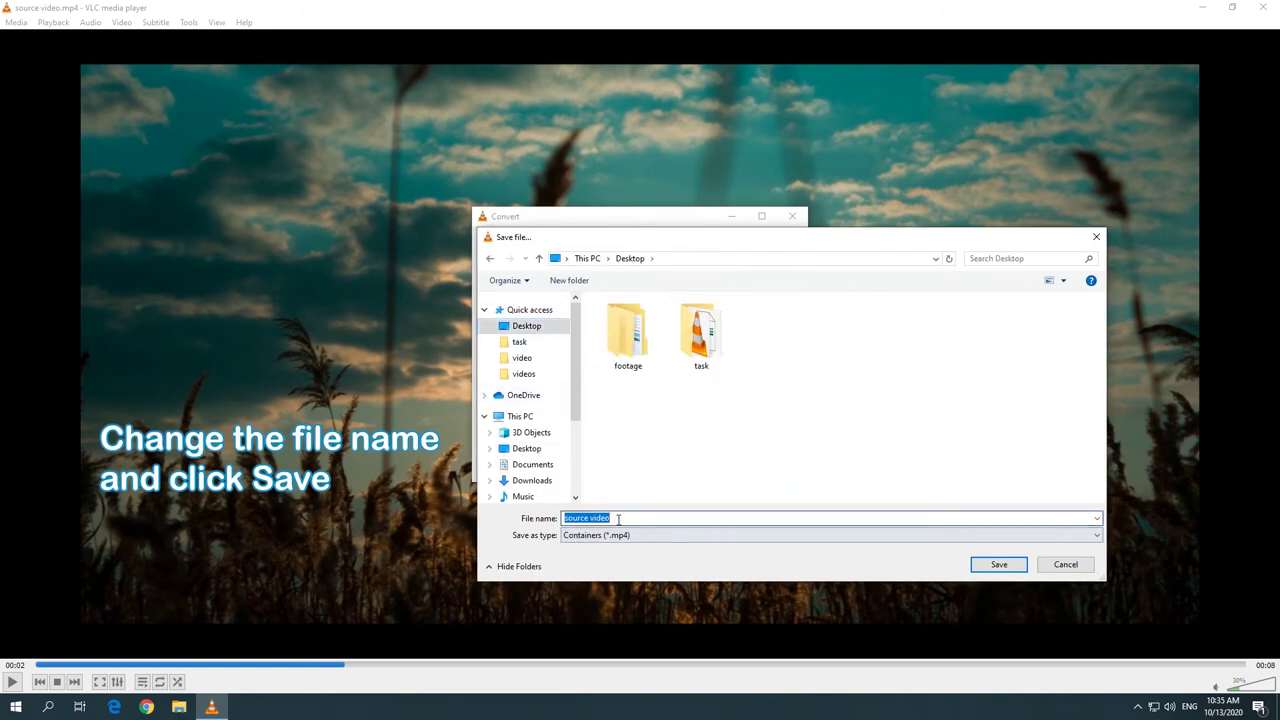
type("my movie")
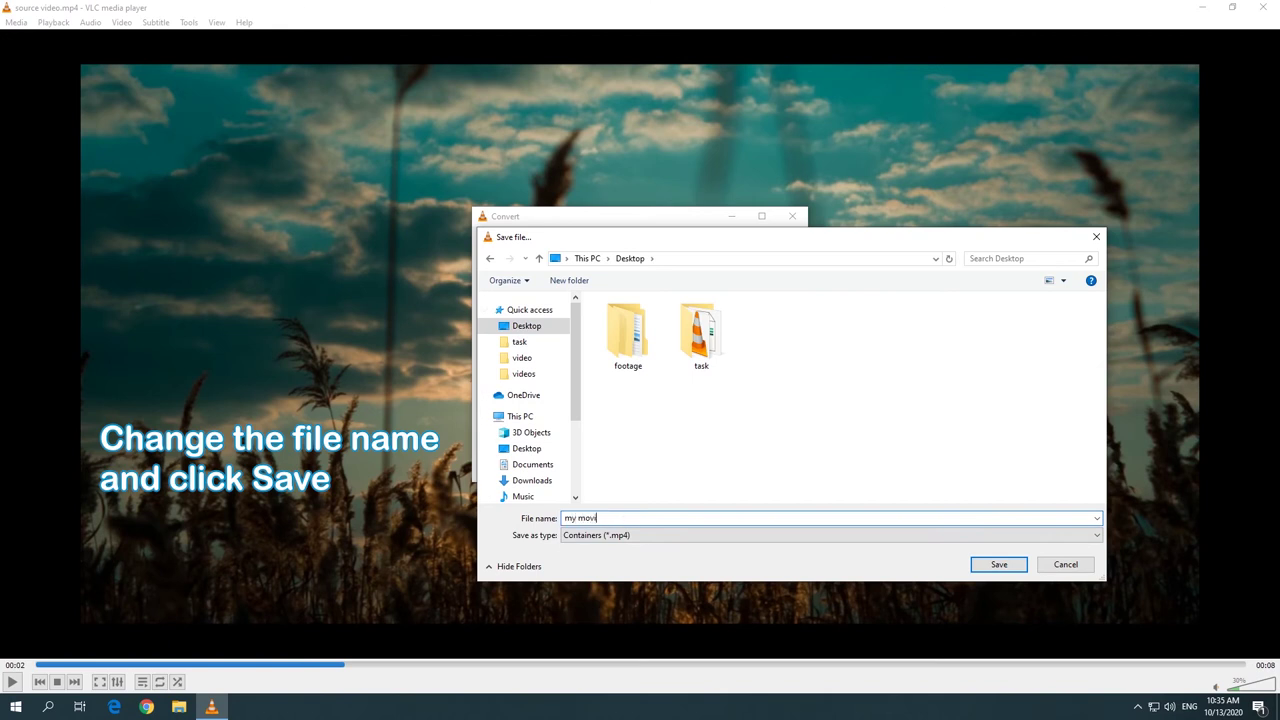
left_click(990, 566)
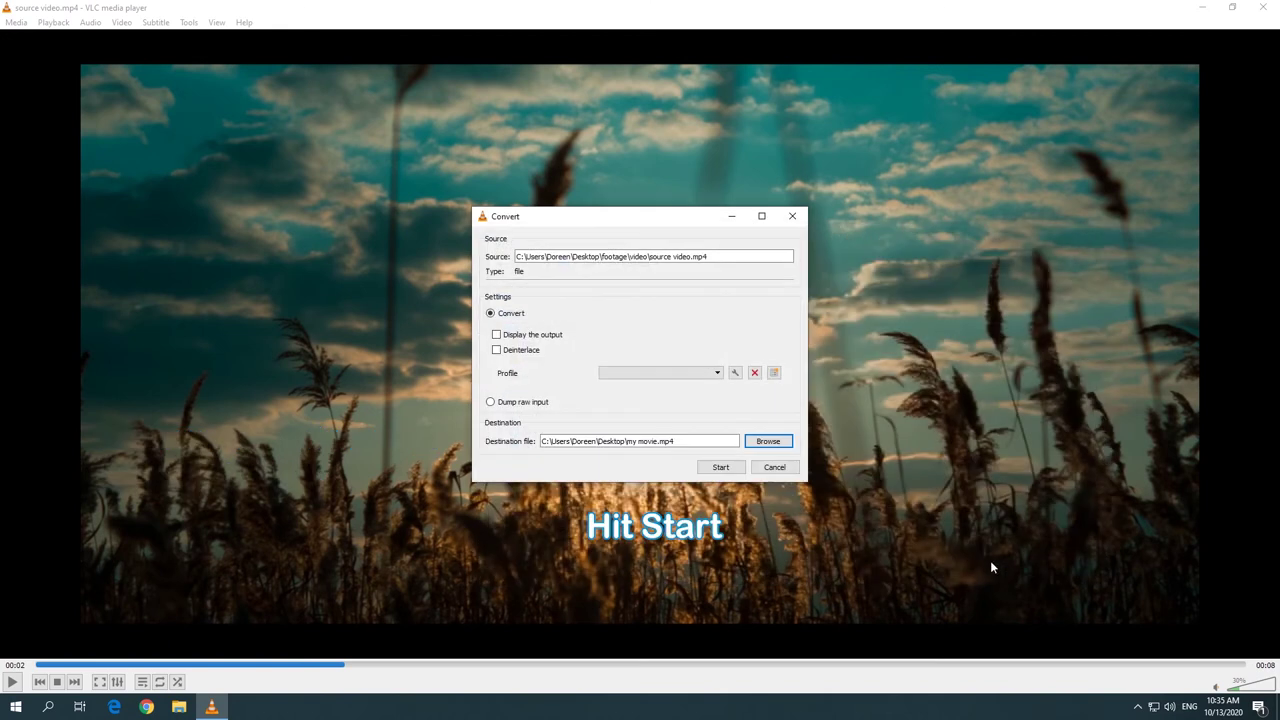
left_click(724, 469)
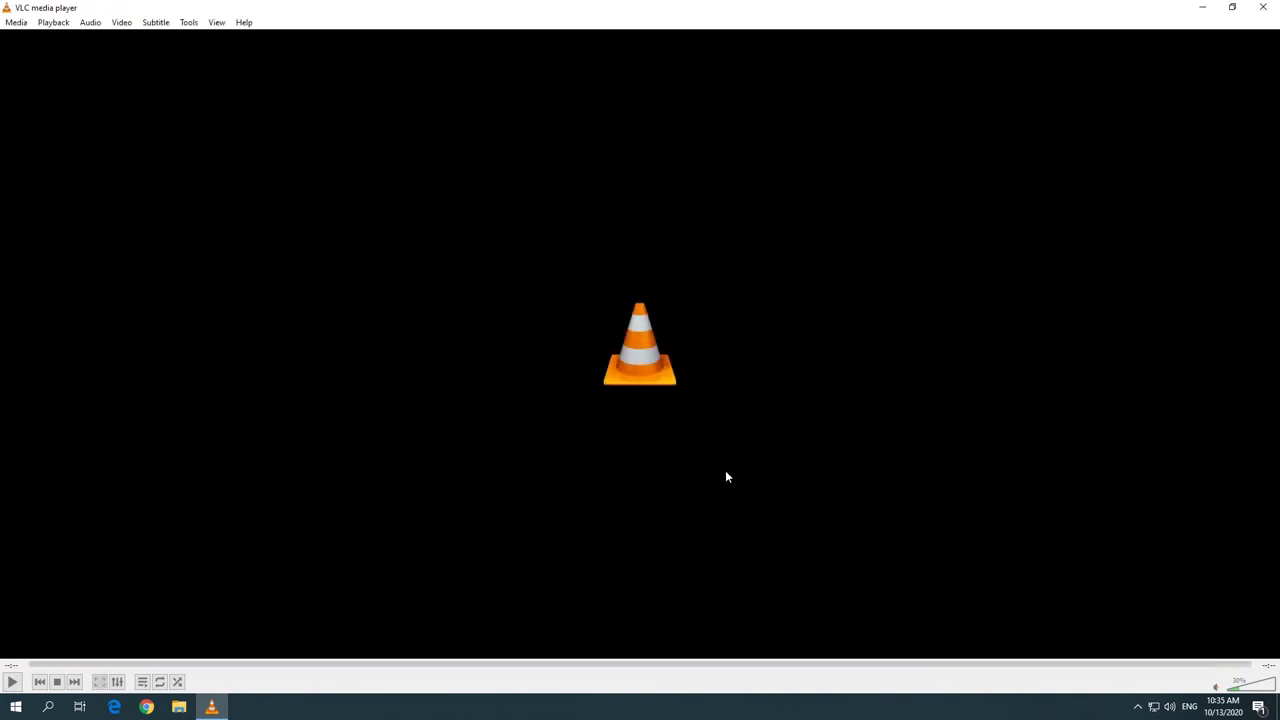
Close VLC and play the converted my movie video from the desktop.
left_click(1263, 7)
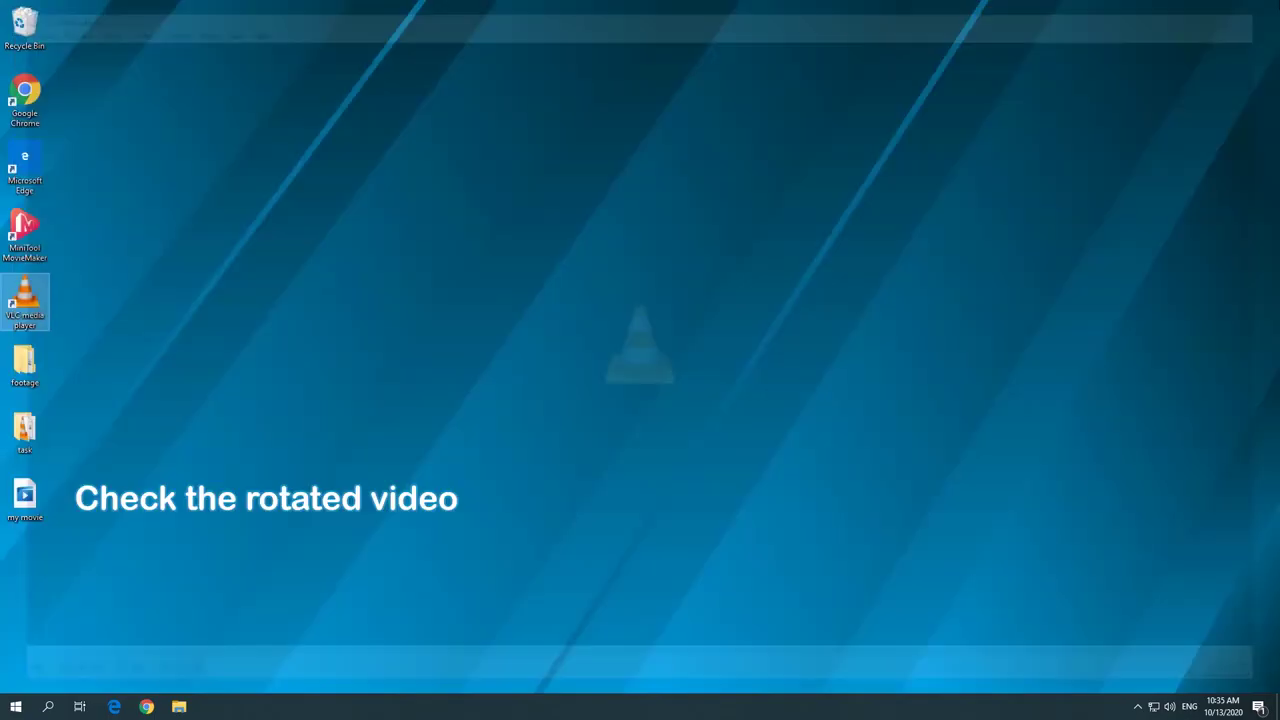
double_click(26, 500)
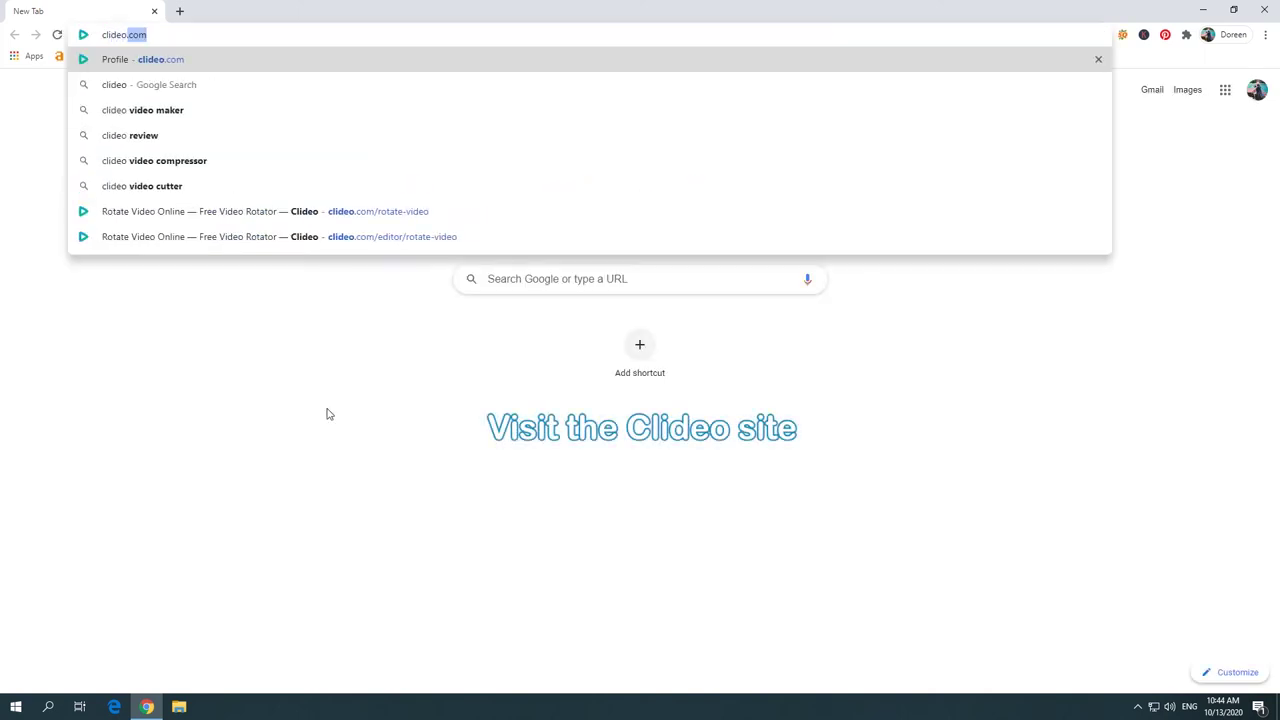
Visit clideo.com and choose Rotate video from its tool list.
left_click(155, 62)
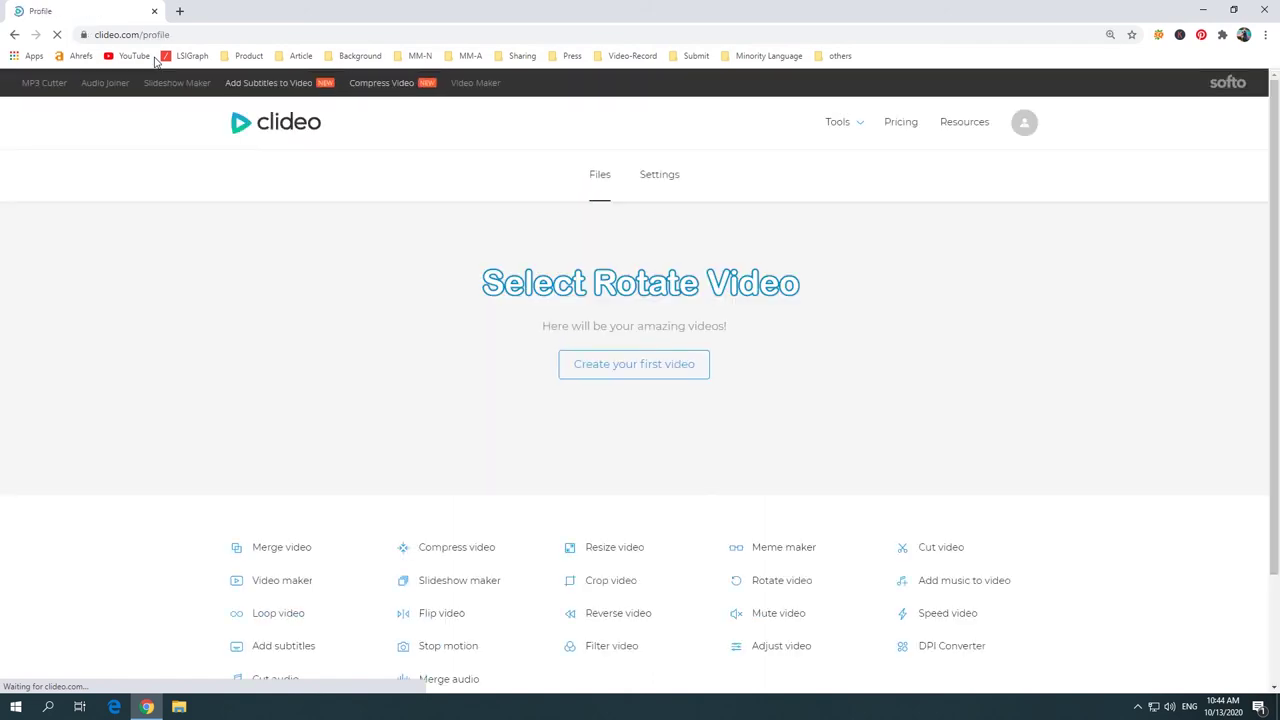
scroll(709, 428, "down", 2)
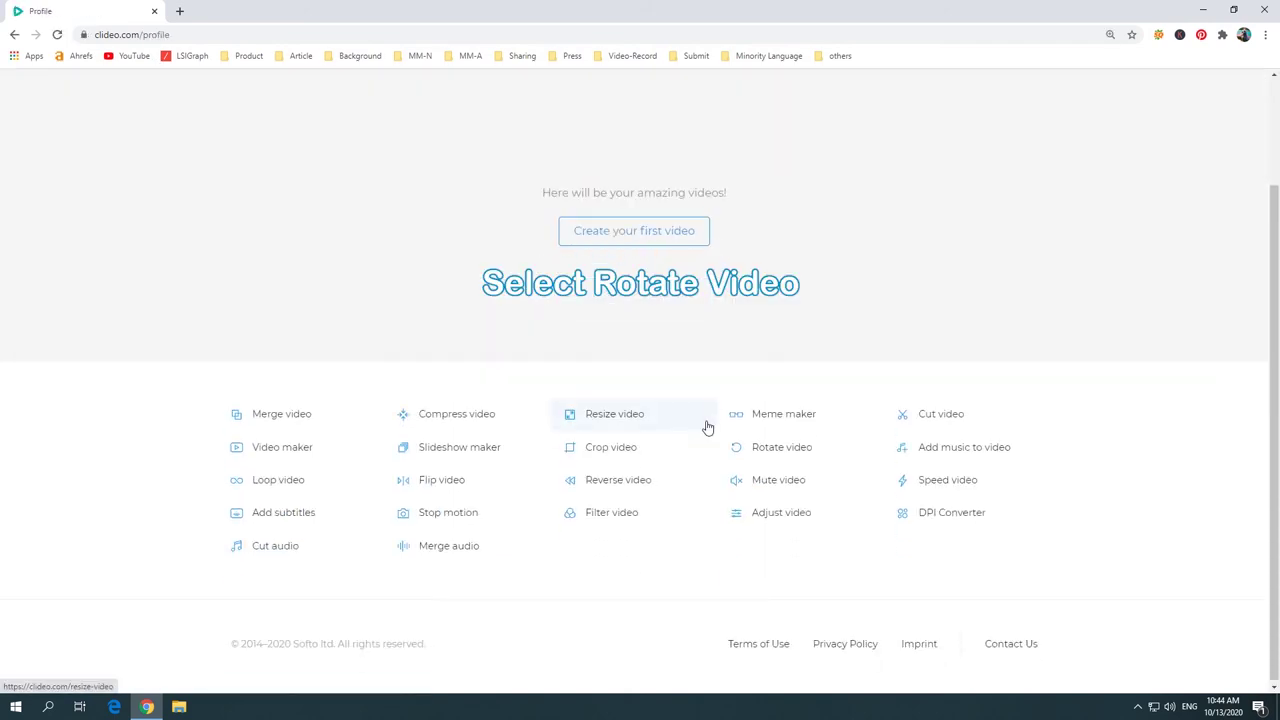
left_click(770, 454)
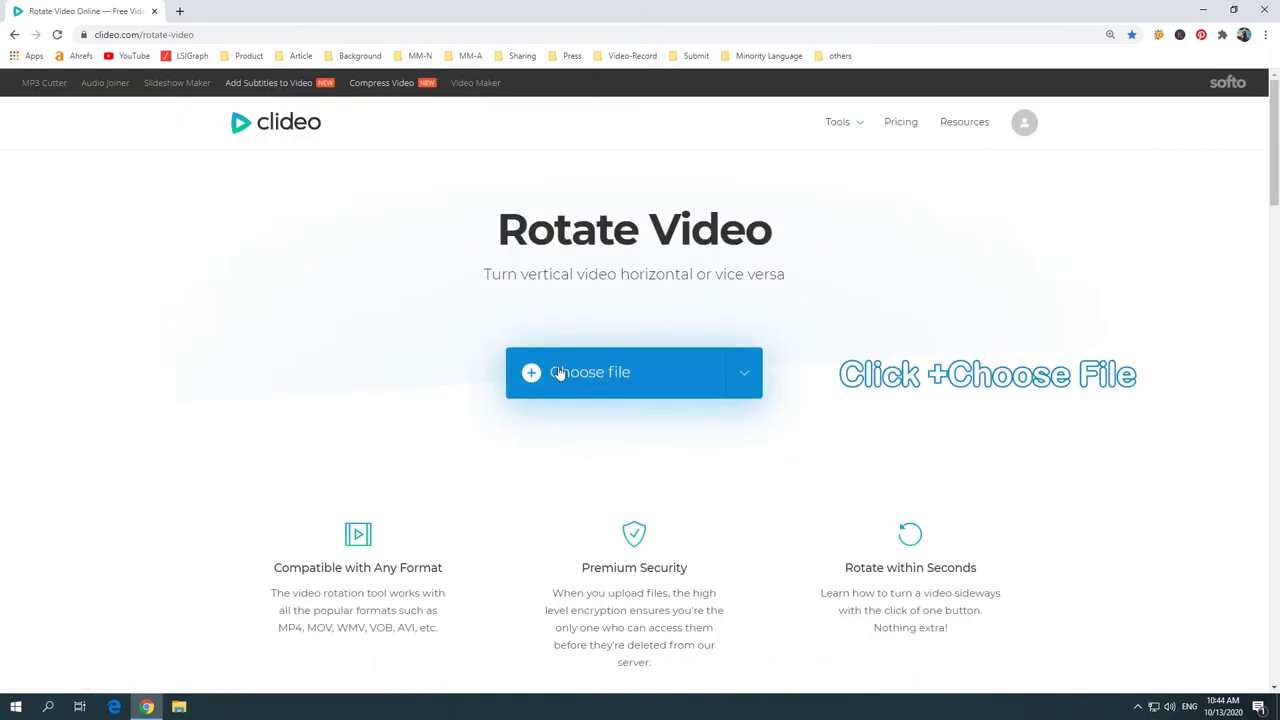
Upload the source video to Clideo and rotate it 180 degrees clockwise.
left_click(560, 372)
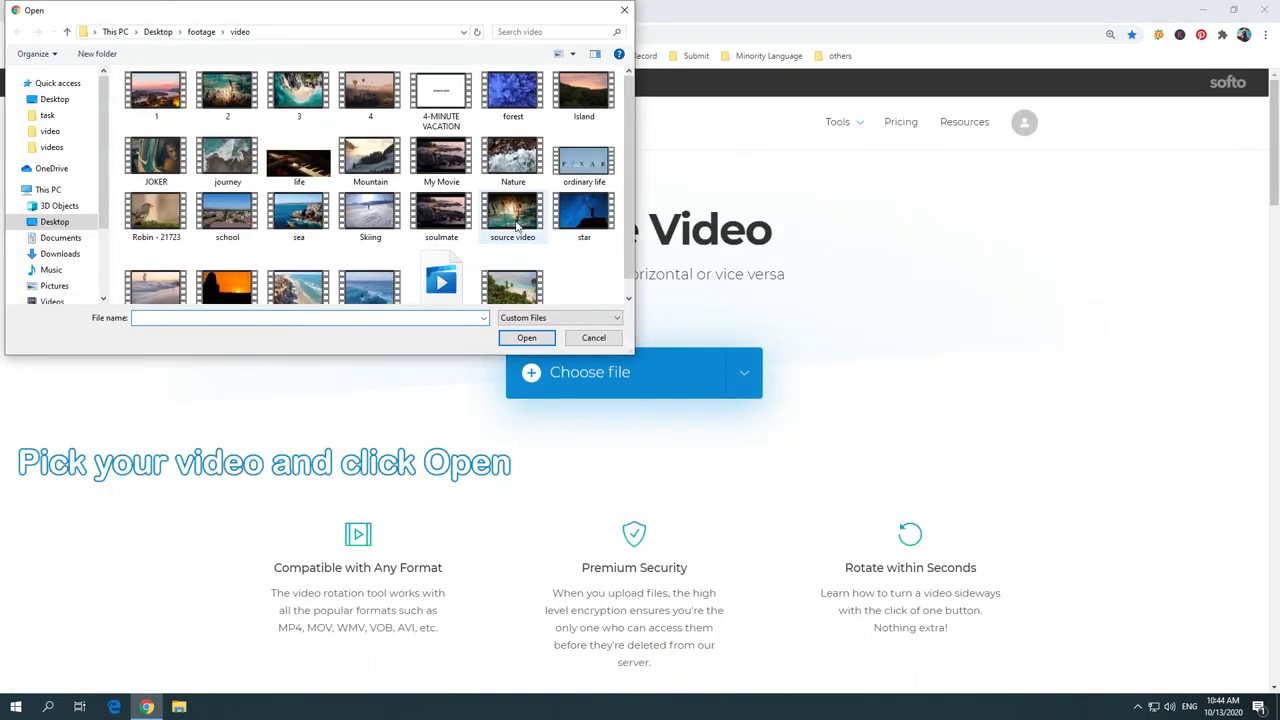
left_click(513, 215)
left_click(527, 338)
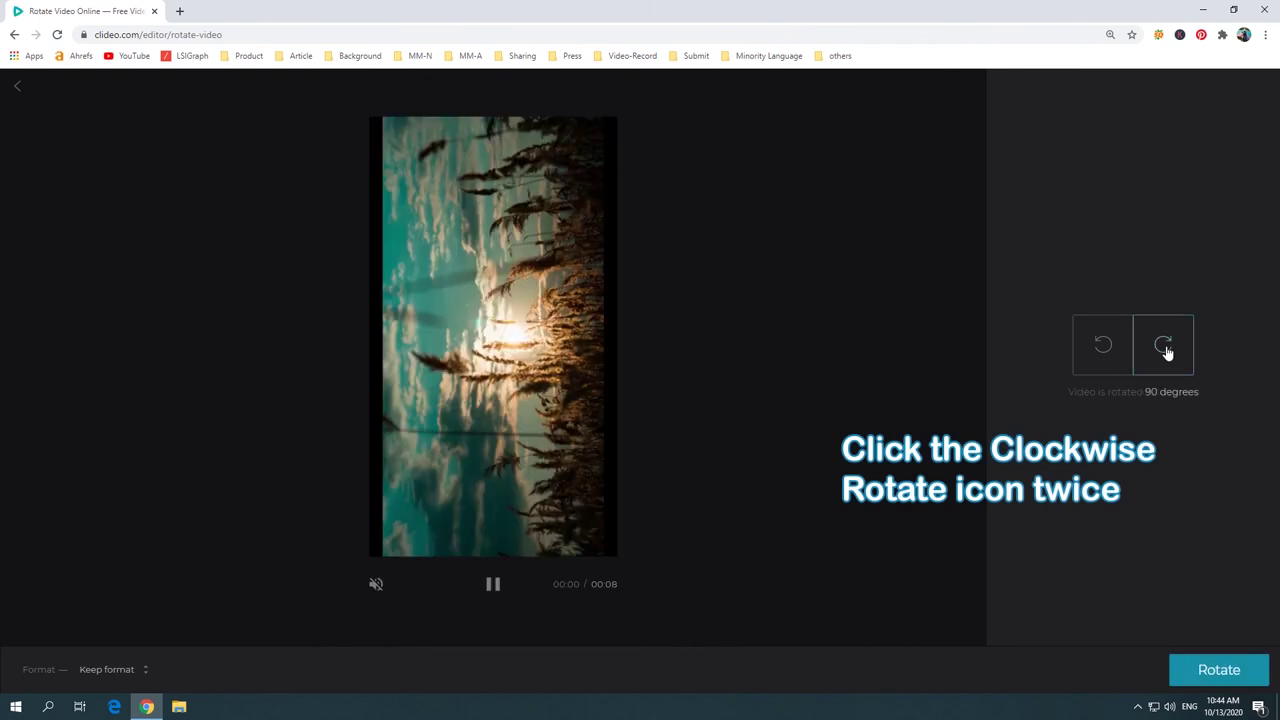
left_click(1164, 348)
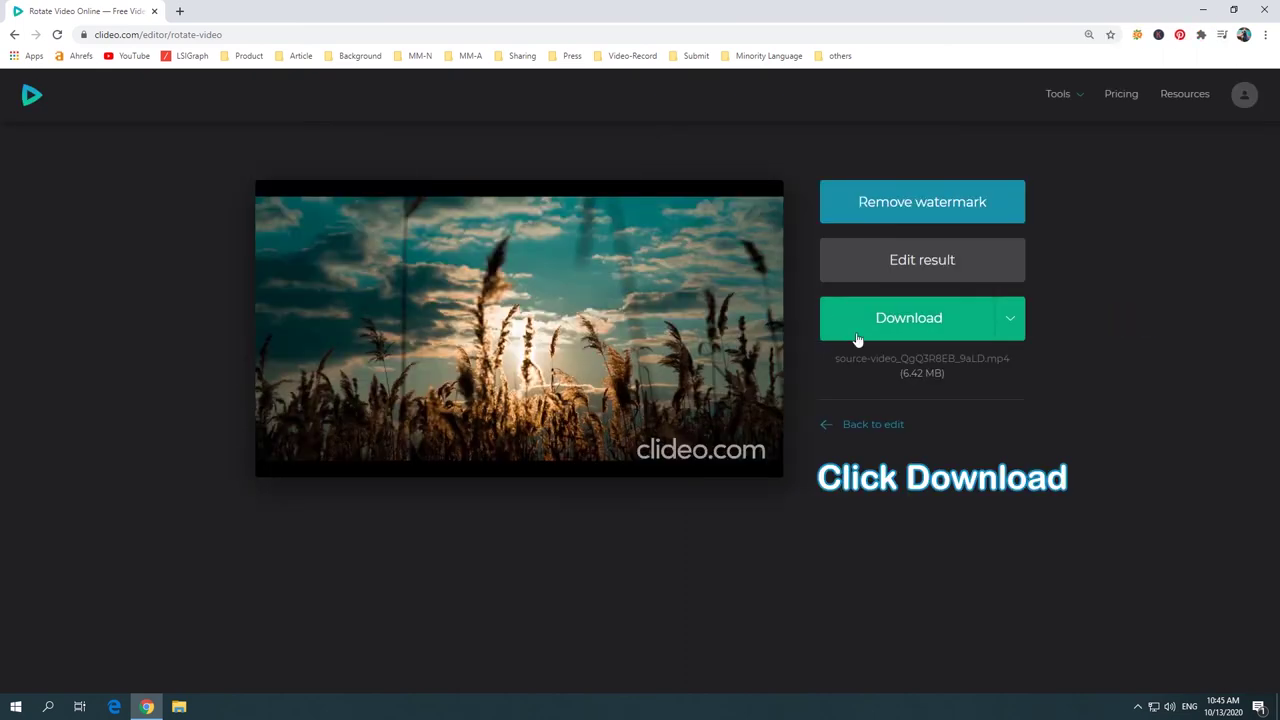
Download the rotated 6.42 MB MP4 from Clideo.
left_click(866, 341)
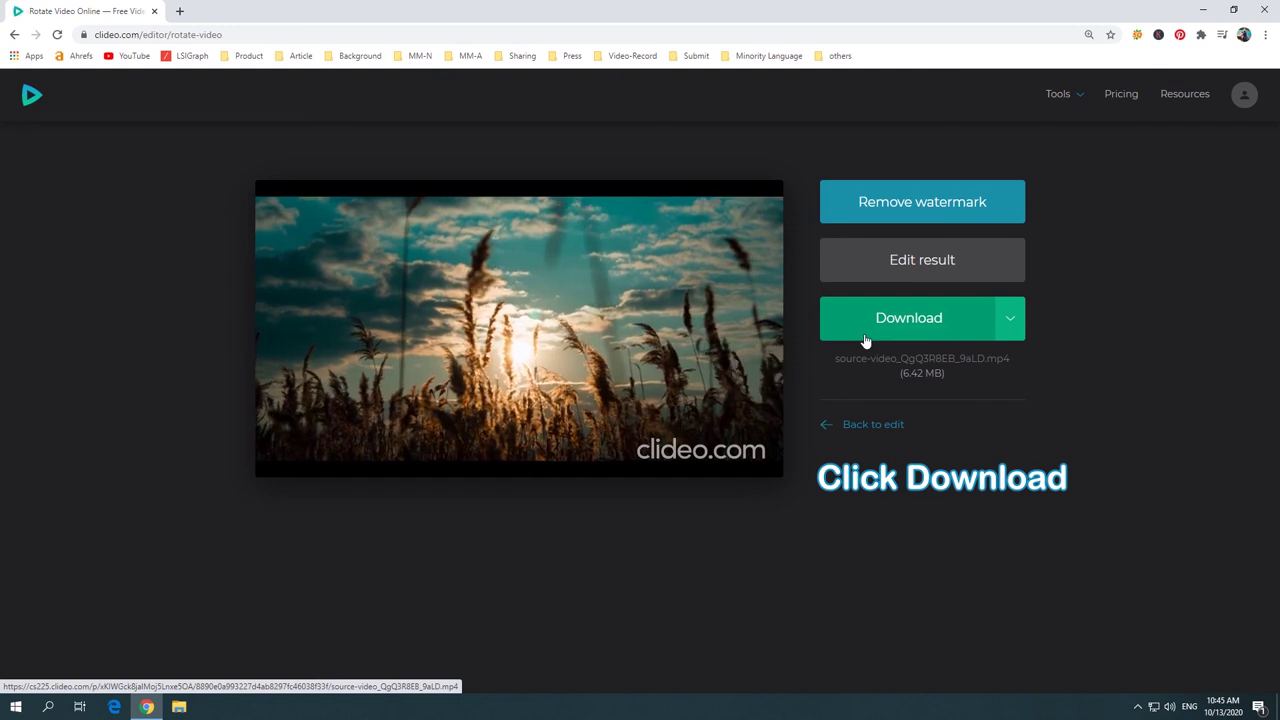